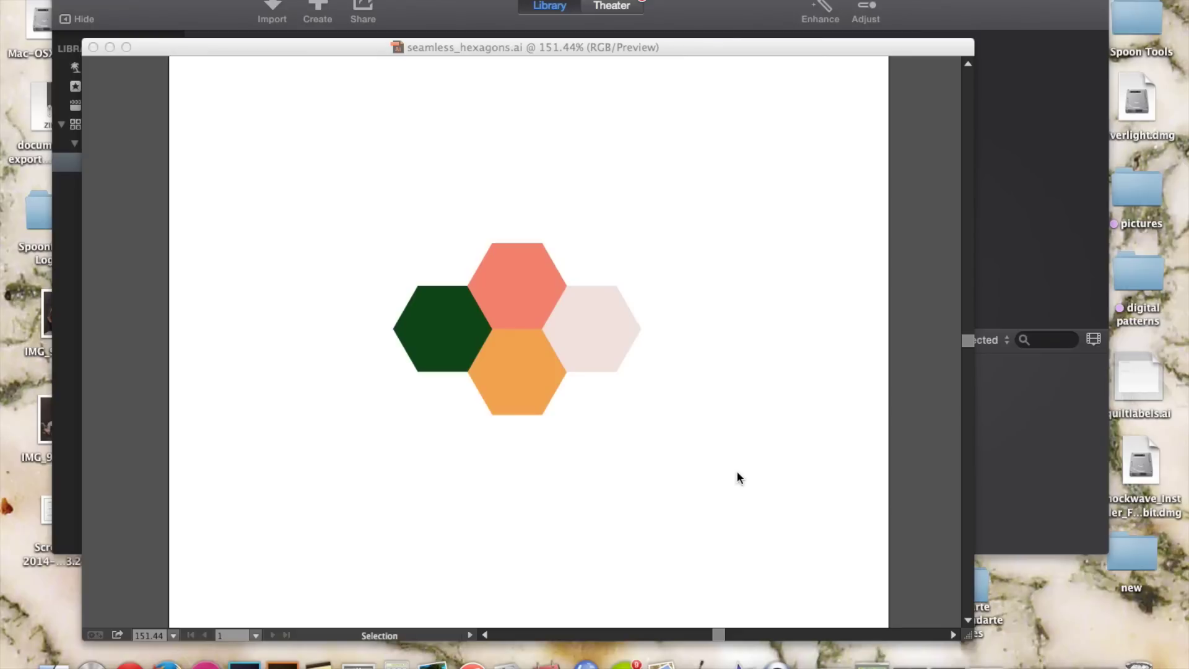
# Step: Bring seamless_hexagons.ai to the front and marquee-select all four hexagons
pyautogui.click(738, 477)
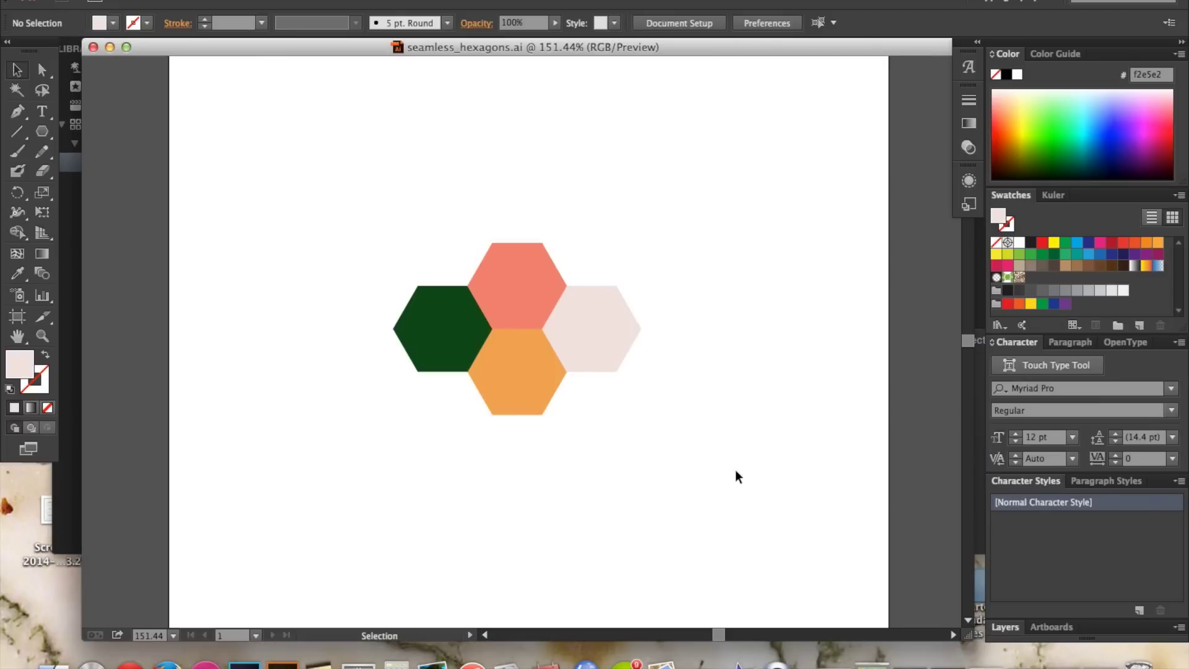
pyautogui.click(363, 203)
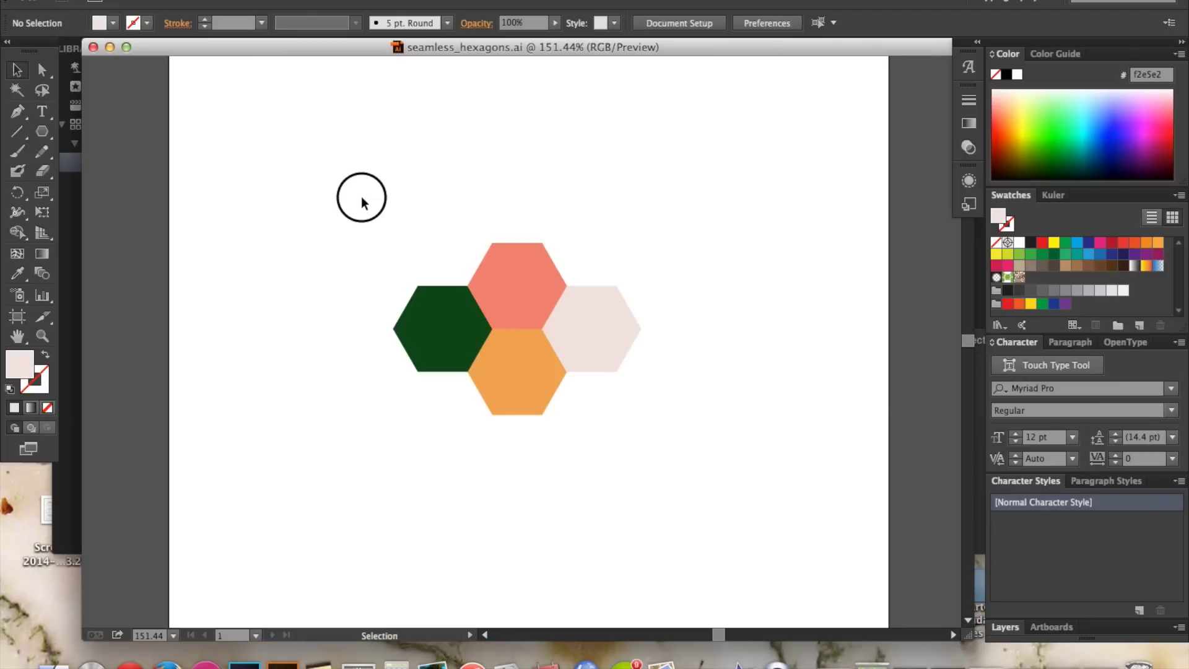
pyautogui.moveTo(363, 202); pyautogui.dragTo(671, 441)
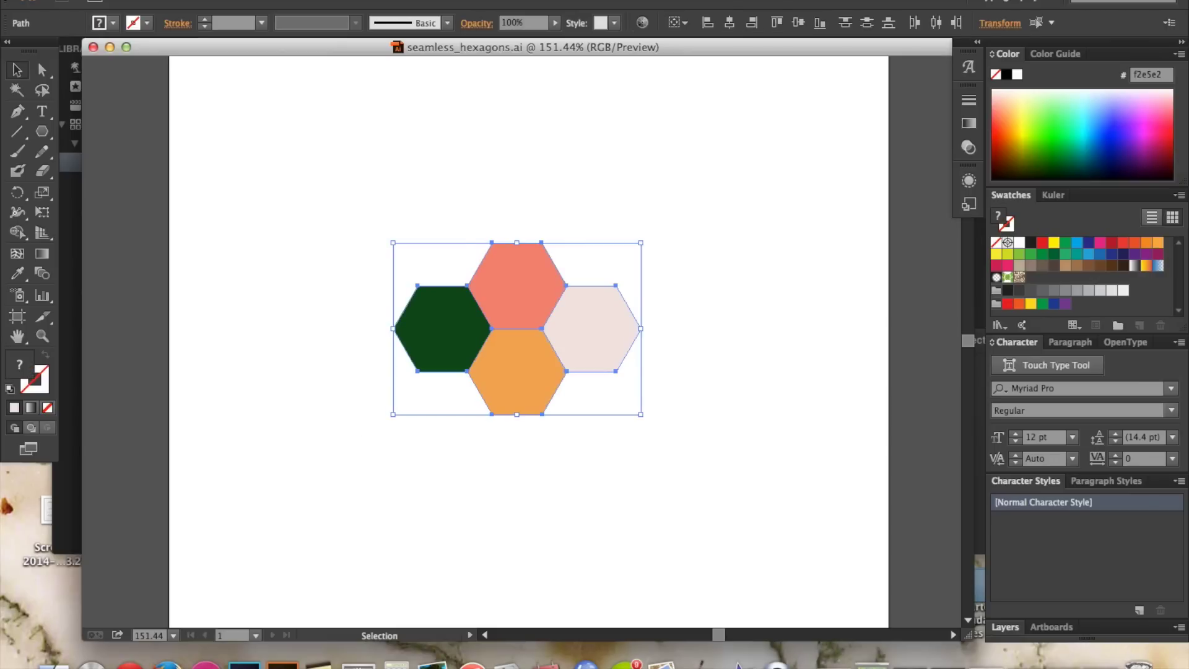
# Step: Make a pattern from the selected hexagons and name it hex
pyautogui.click(211, 0)
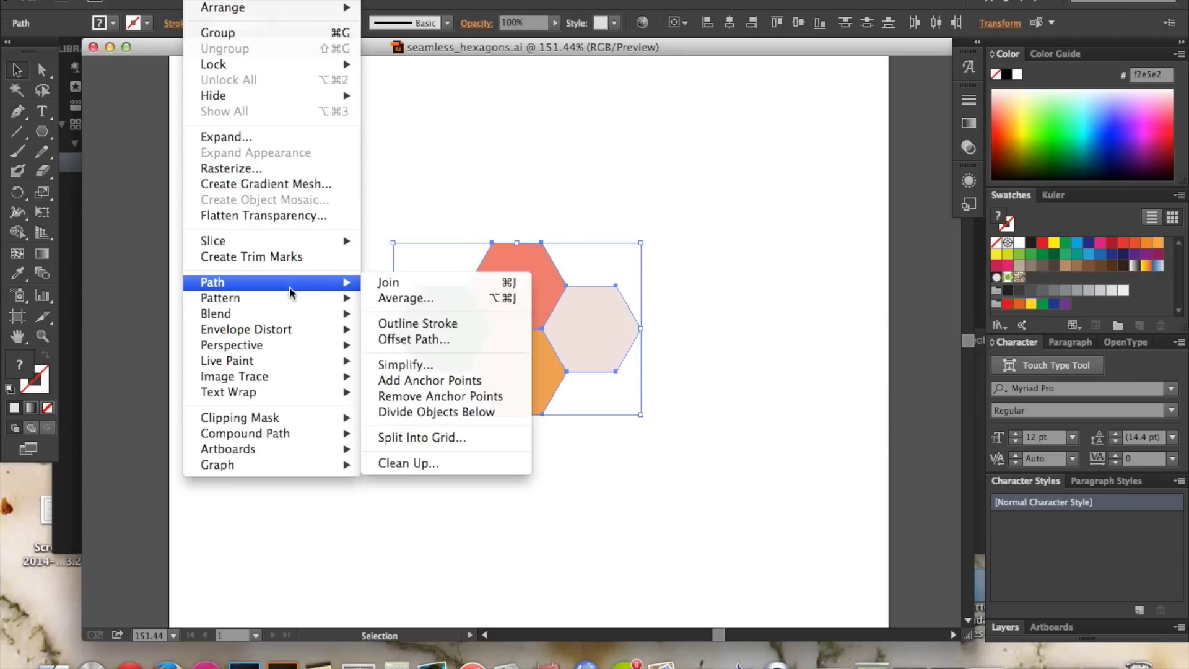
pyautogui.moveTo(290, 298)
pyautogui.click(394, 298)
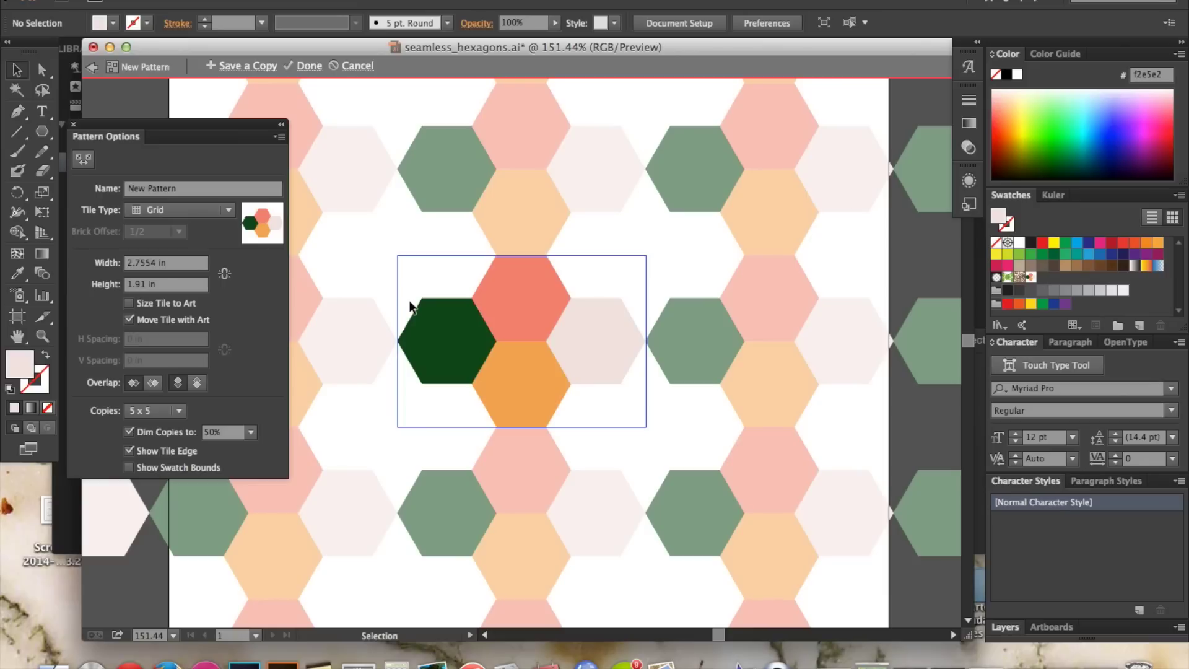
pyautogui.click(180, 190)
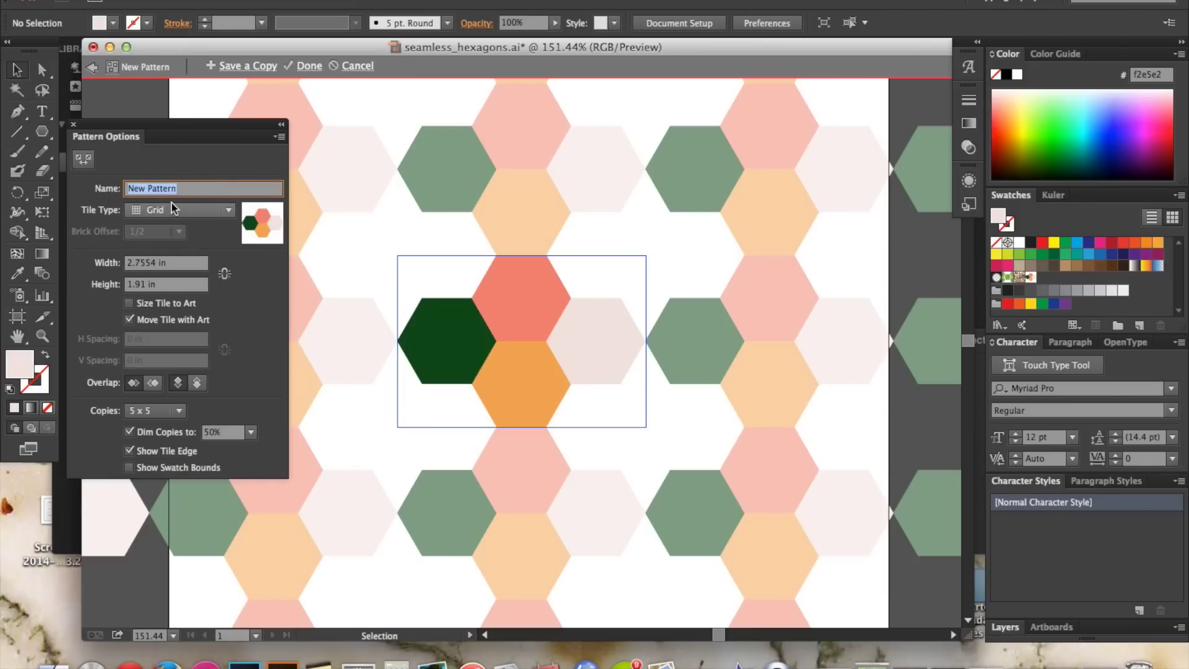
pyautogui.write('hex')
# Step: Set the pattern preview to show 3 x 3 copies
pyautogui.scroll(-2, 511, 379)
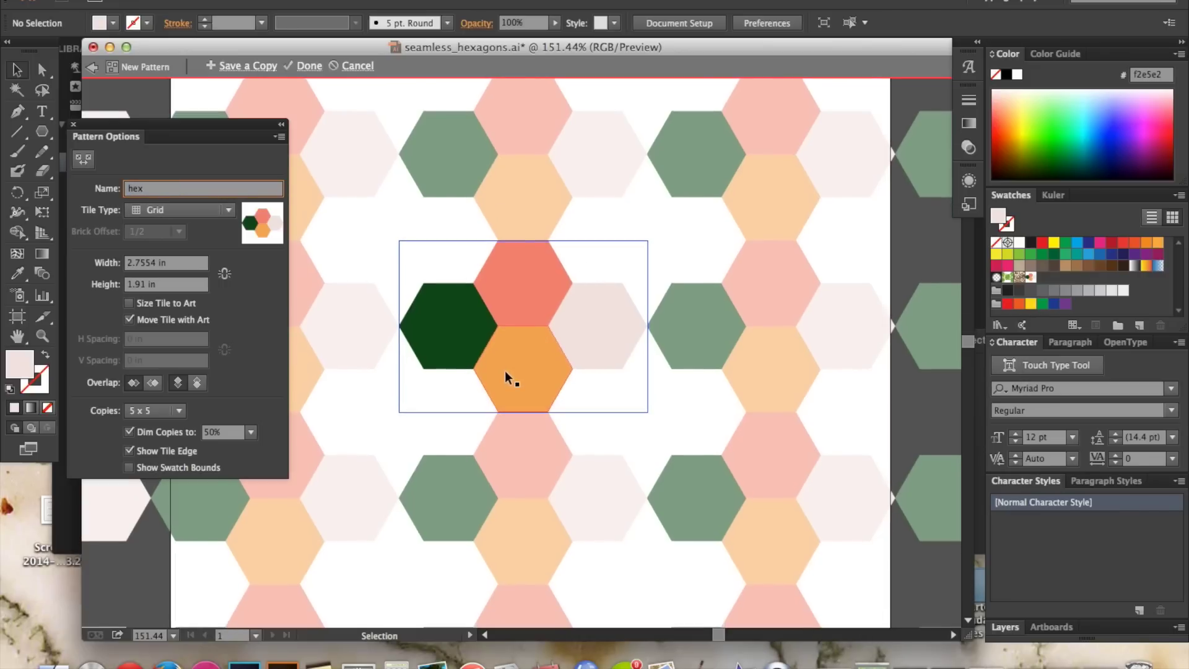
pyautogui.click(180, 411)
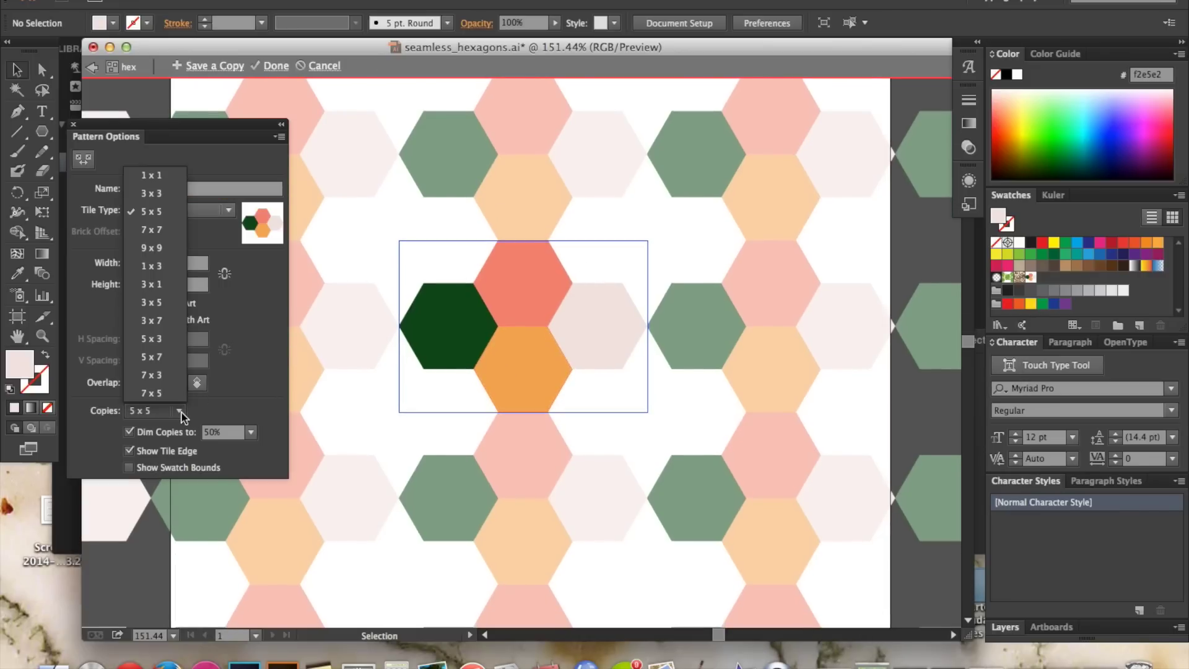
pyautogui.click(164, 197)
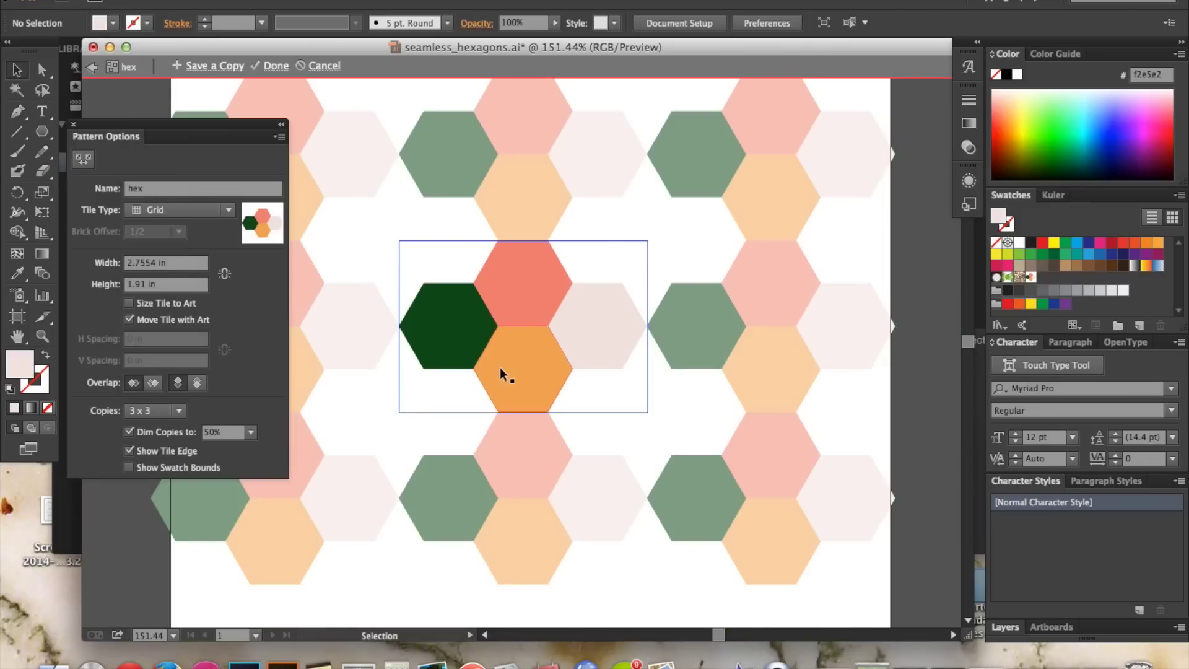
pyautogui.hscroll(1, 502, 365)
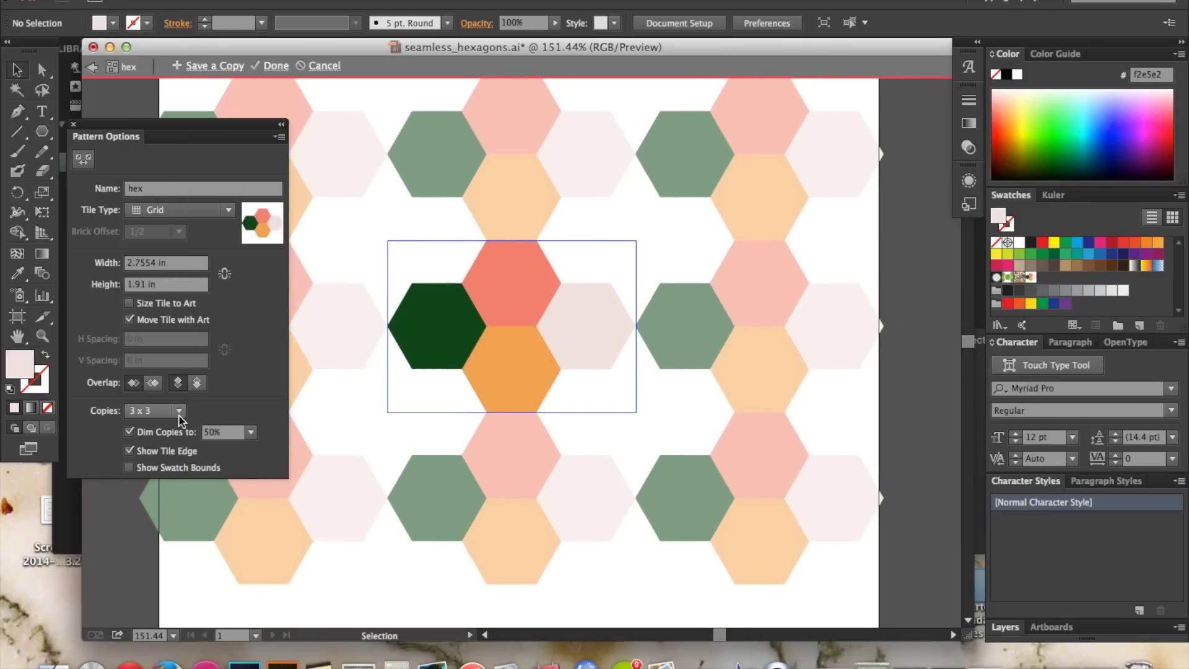
pyautogui.click(179, 417)
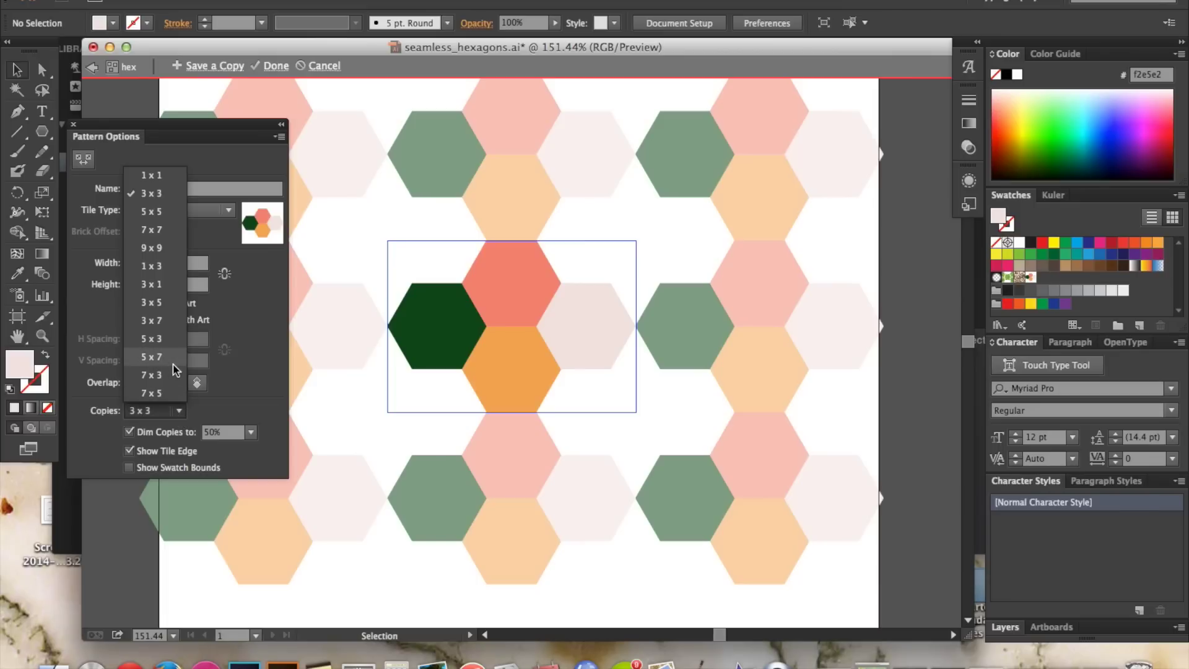
pyautogui.click(243, 392)
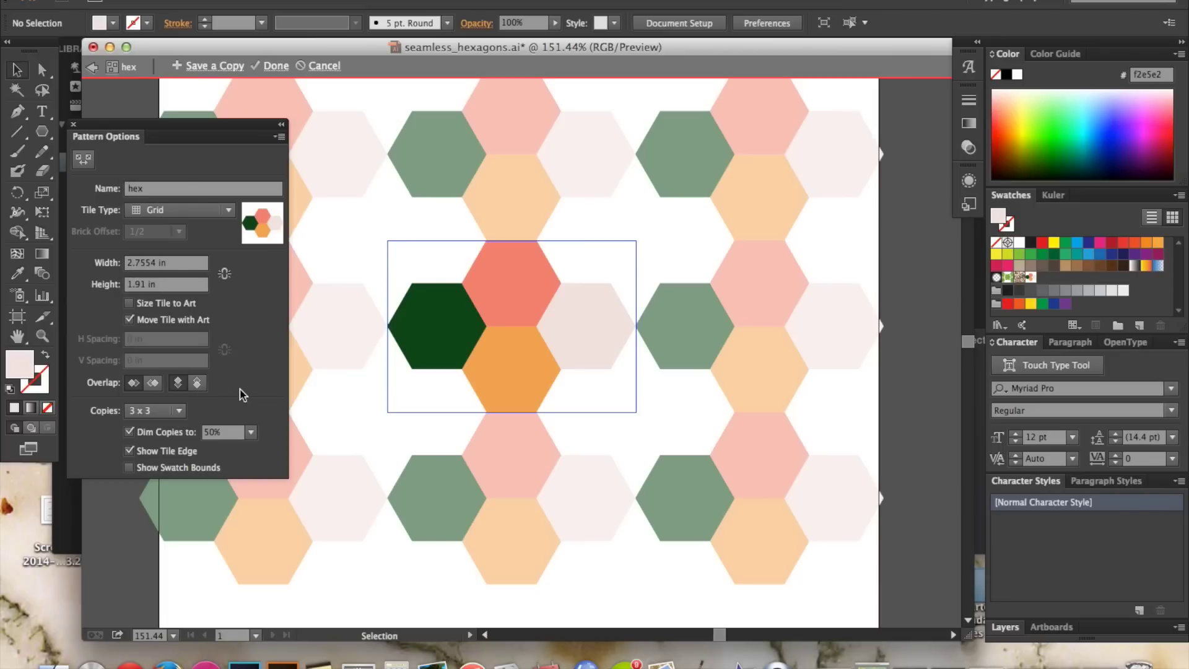
pyautogui.click(230, 211)
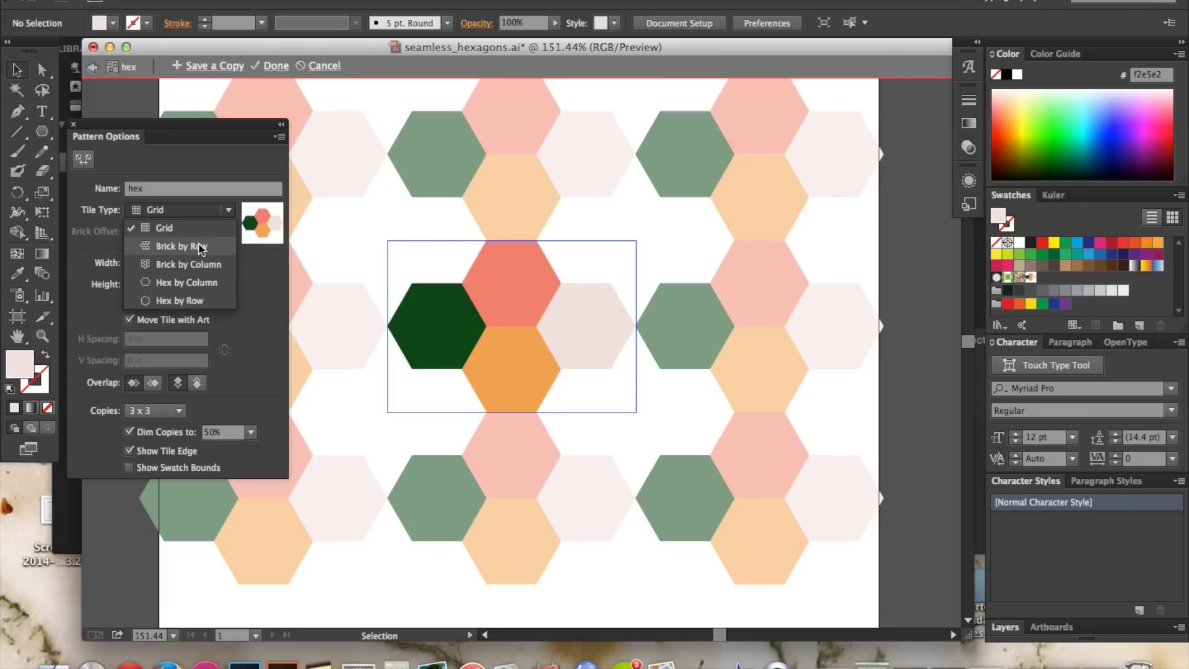
# Step: Use a Hex by Column tile and narrow it to 2.1636 in so the hexagons interlock
pyautogui.click(200, 283)
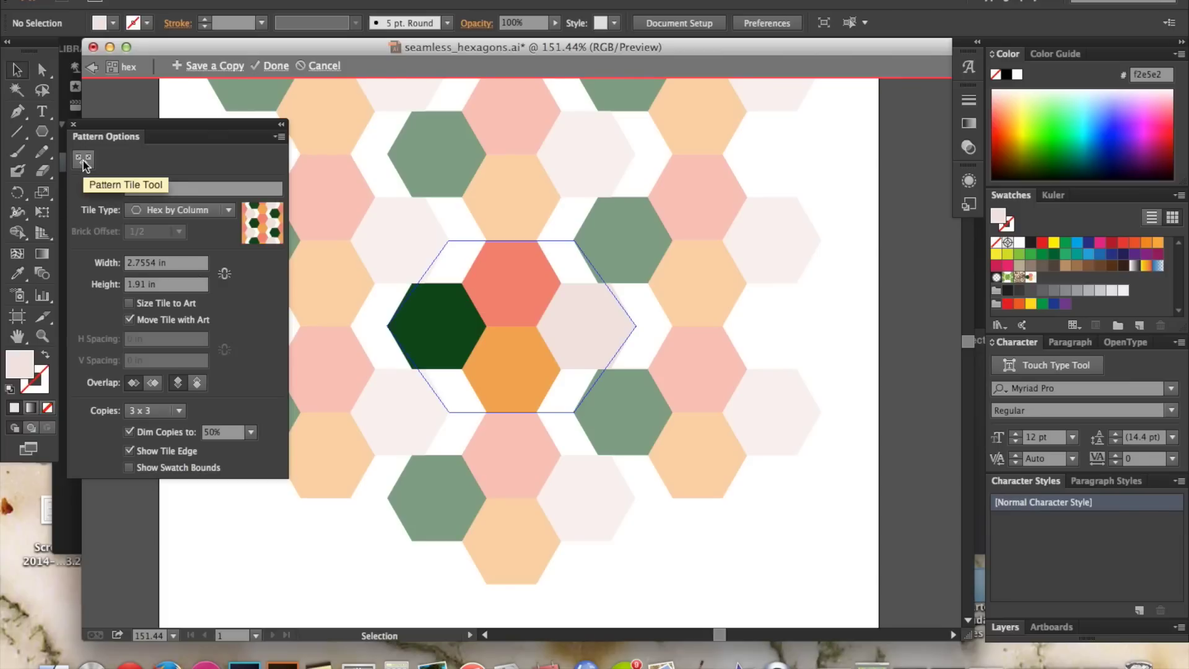
pyautogui.click(153, 212)
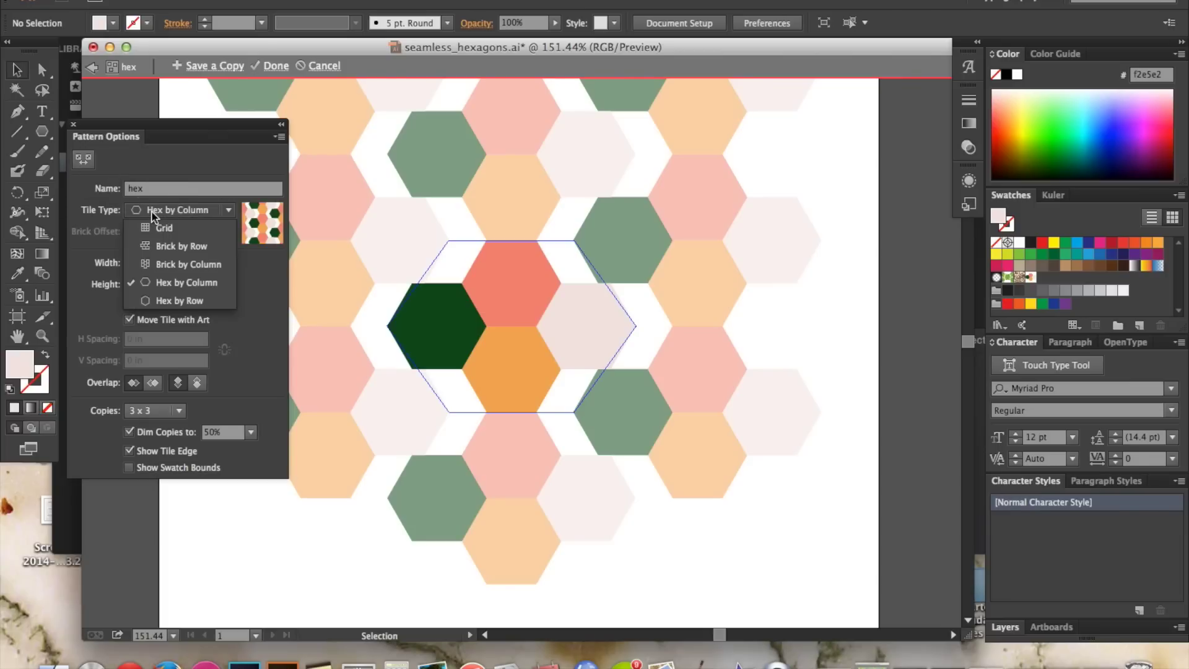
pyautogui.click(165, 264)
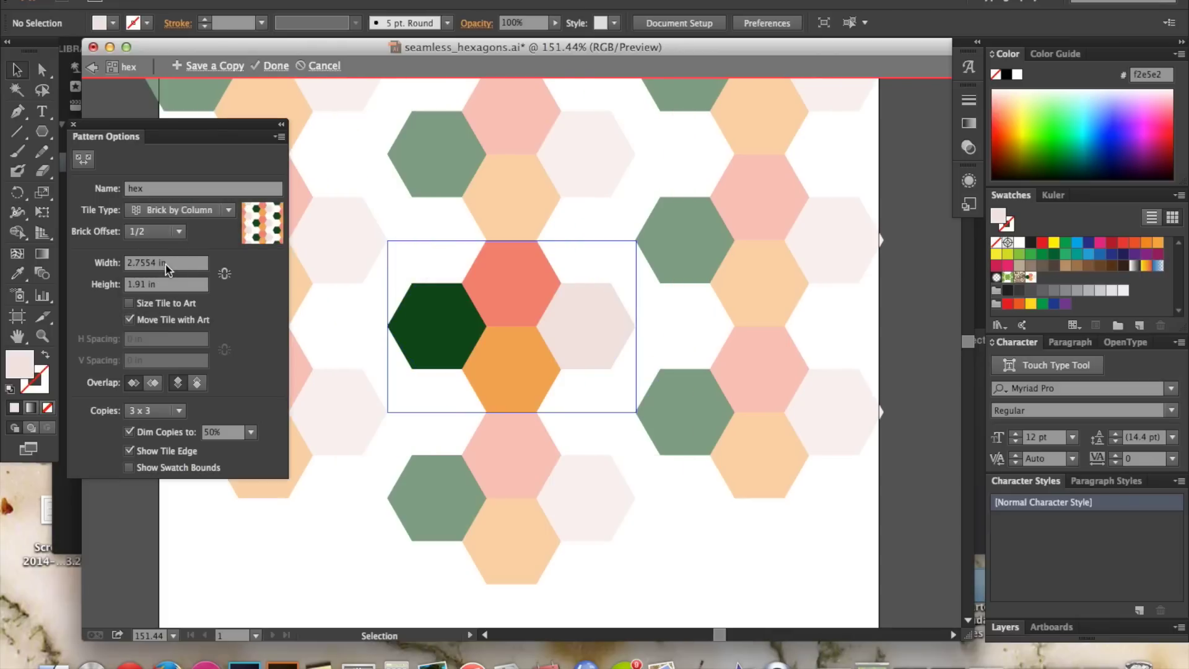
pyautogui.click(173, 215)
pyautogui.click(162, 265)
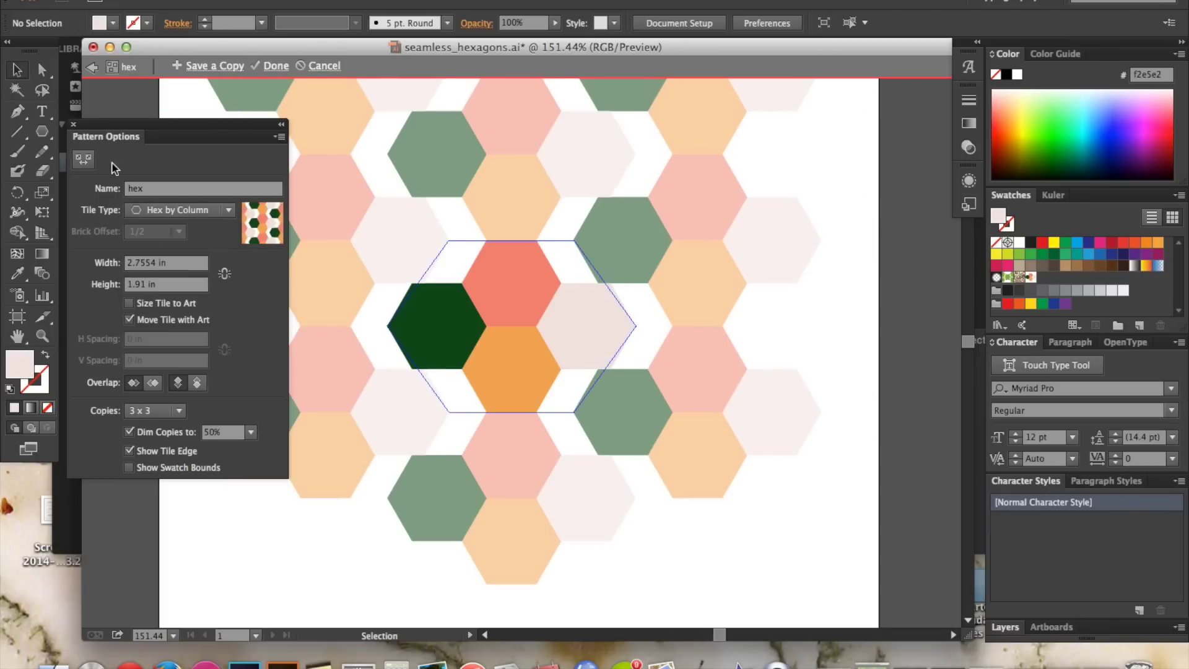
pyautogui.click(83, 159)
pyautogui.moveTo(636, 330); pyautogui.dragTo(583, 326)
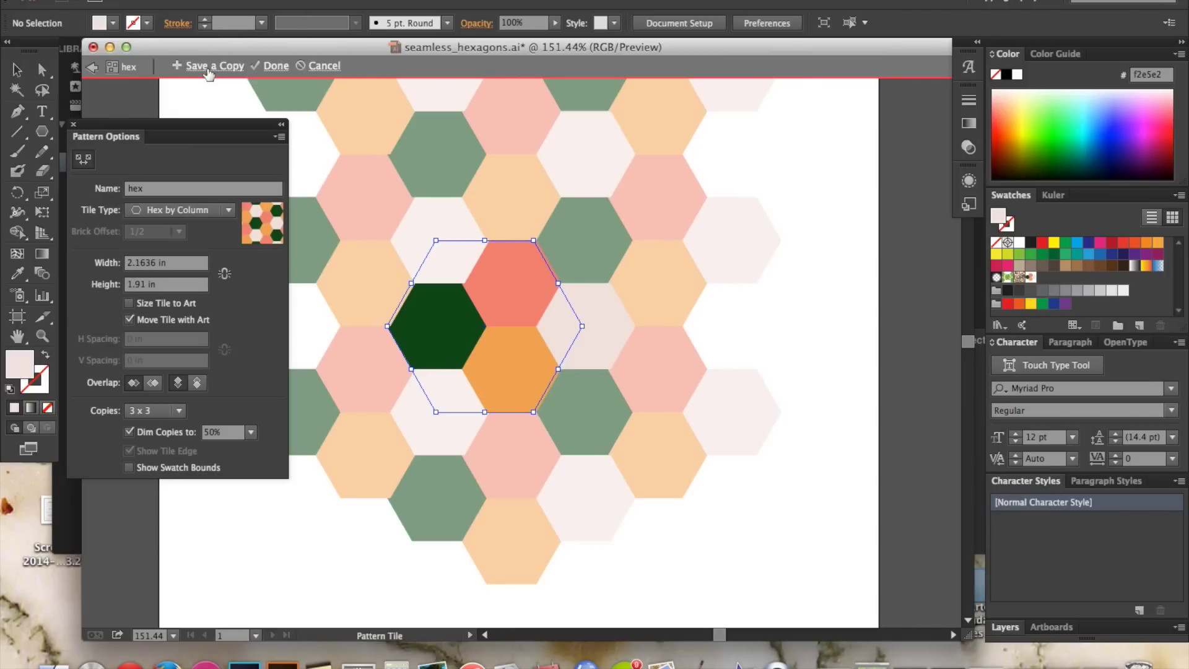
# Step: Save a copy of the pattern as swatch hex1, then exit pattern editing
pyautogui.click(206, 68)
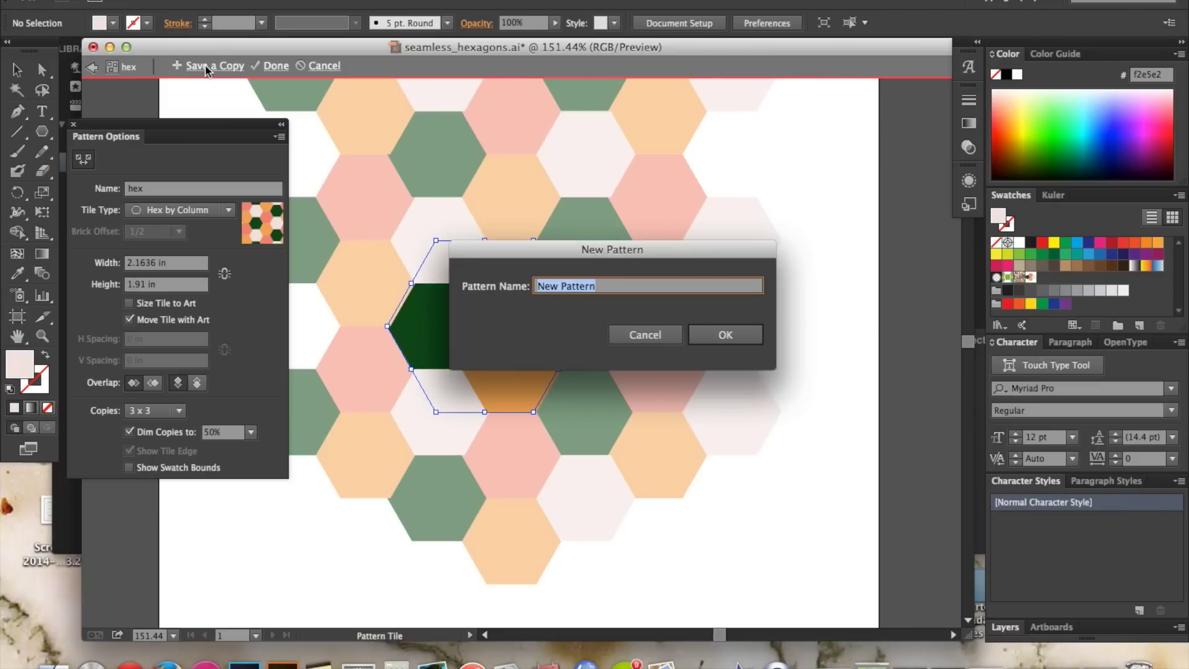
pyautogui.write('hex1')
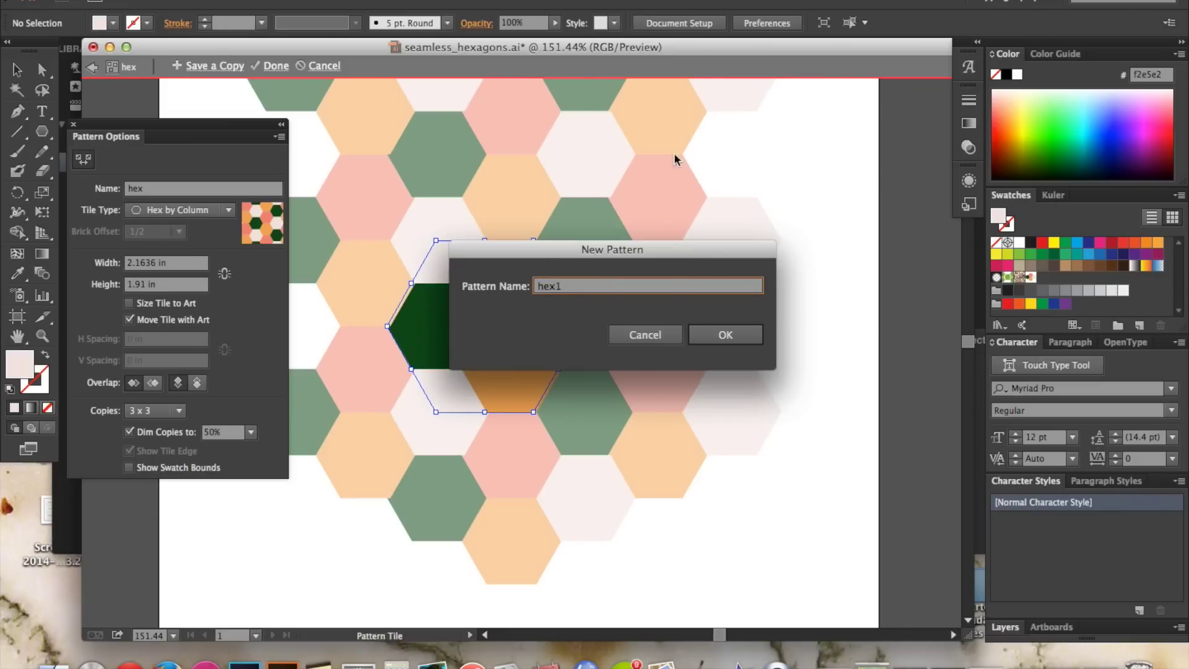
pyautogui.click(712, 335)
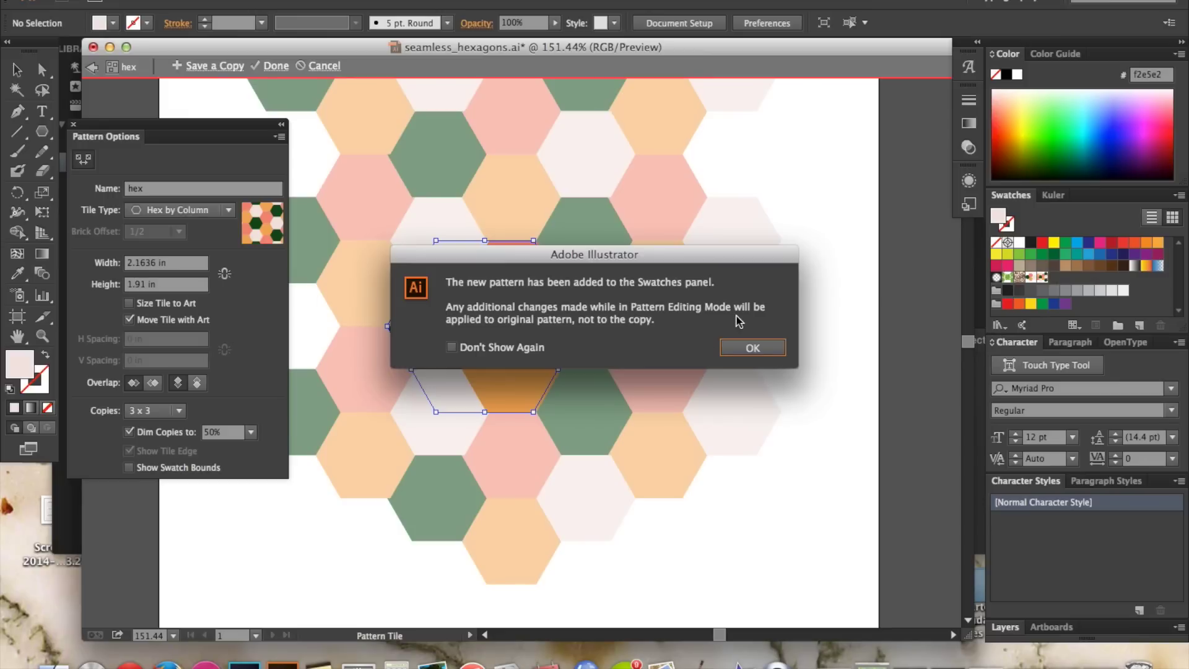
pyautogui.click(752, 347)
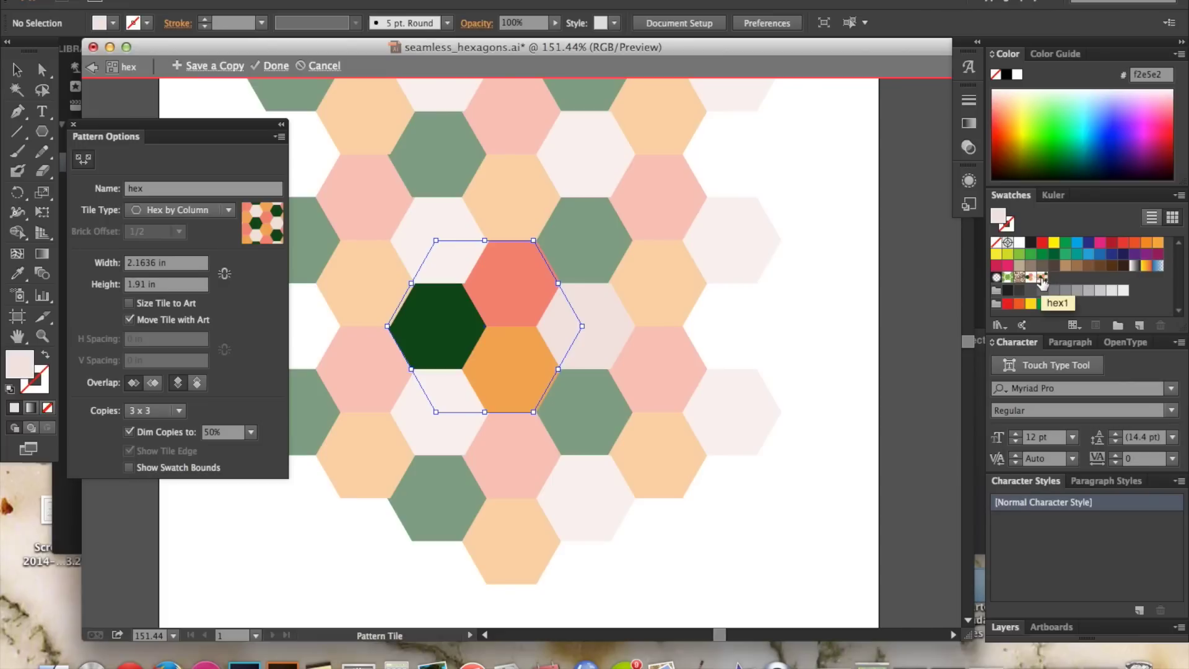
pyautogui.click(279, 70)
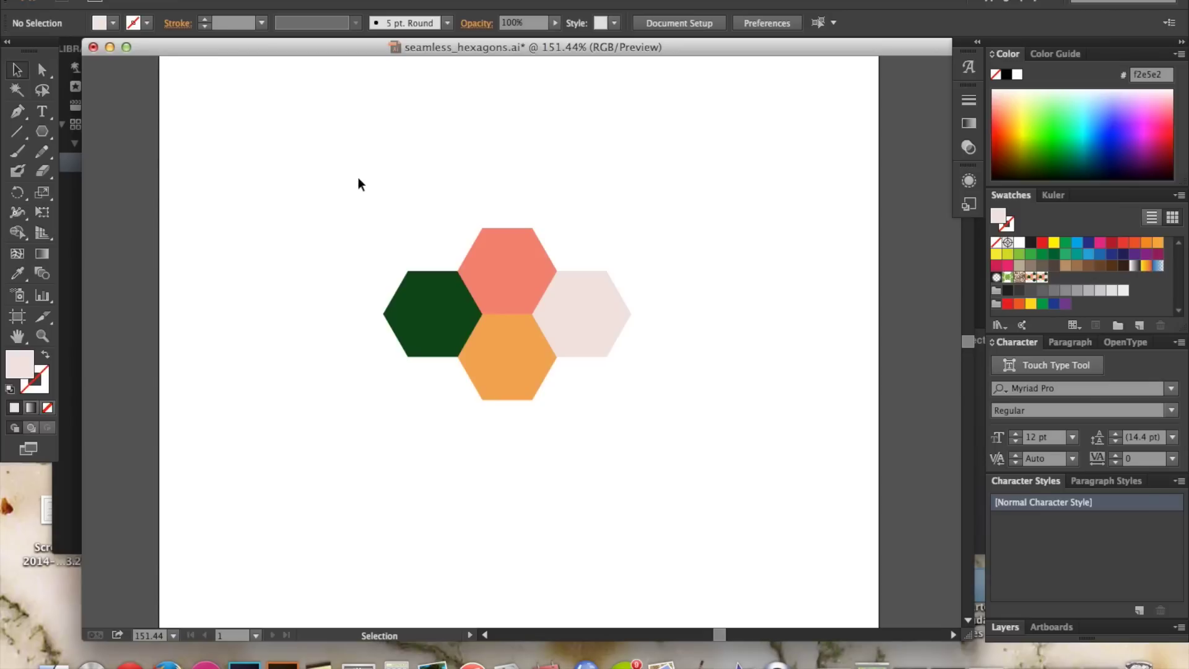
# Step: Move the four-hexagon group onto the pasteboard left of the artboard, then reopen the hex swatch
pyautogui.moveTo(396, 217); pyautogui.dragTo(636, 428)
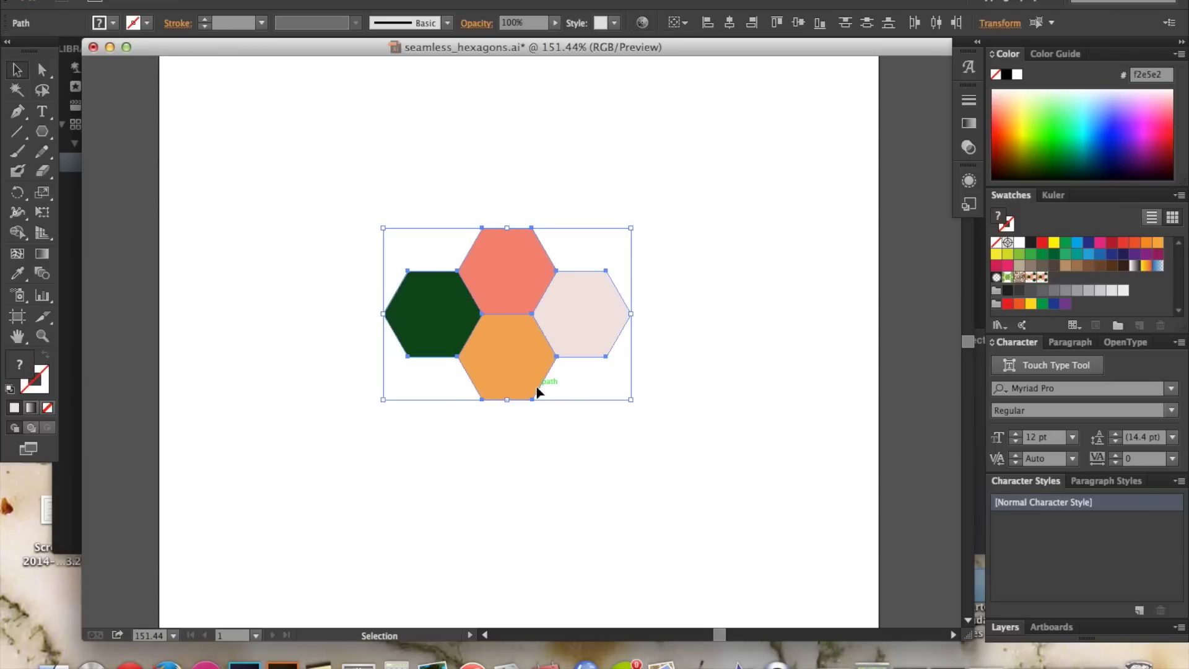
pyautogui.hscroll(-5, 537, 392)
pyautogui.moveTo(657, 315); pyautogui.dragTo(155, 381)
pyautogui.click(499, 384)
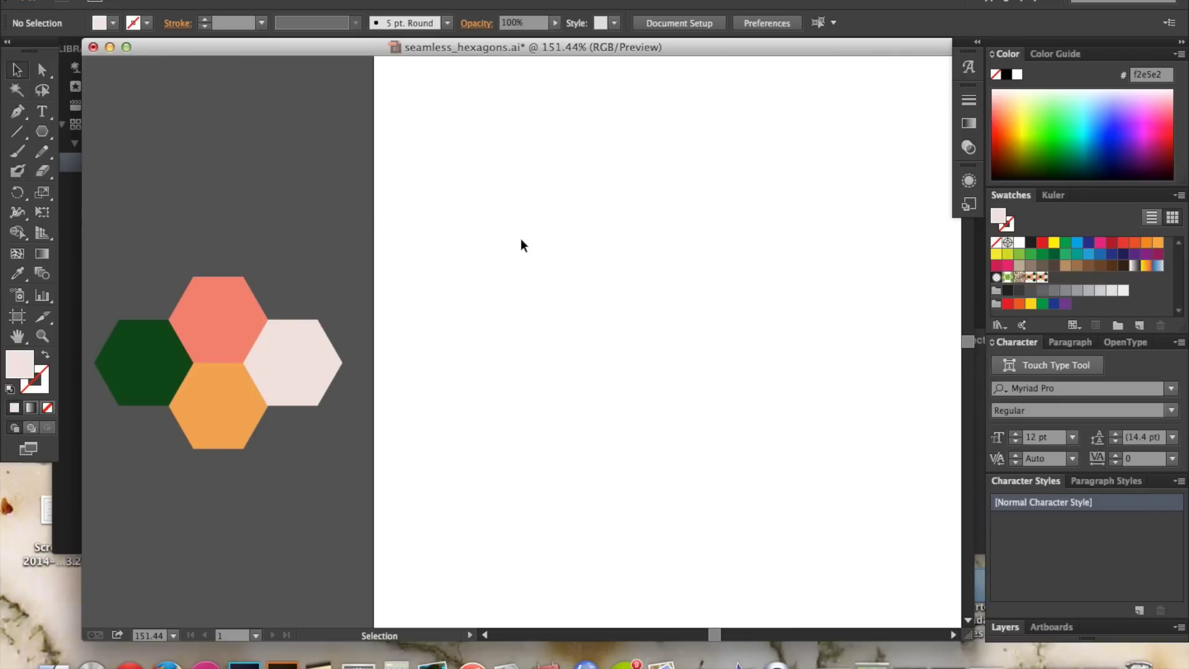
pyautogui.scroll(-2, 520, 244)
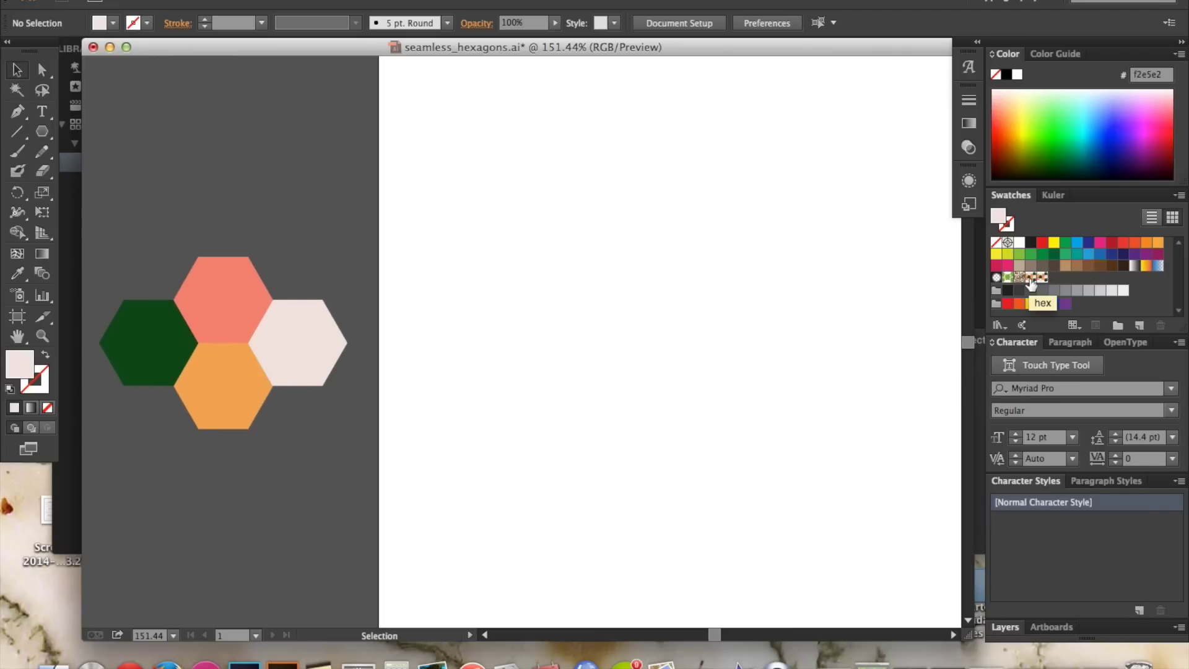
pyautogui.doubleClick(1031, 278)
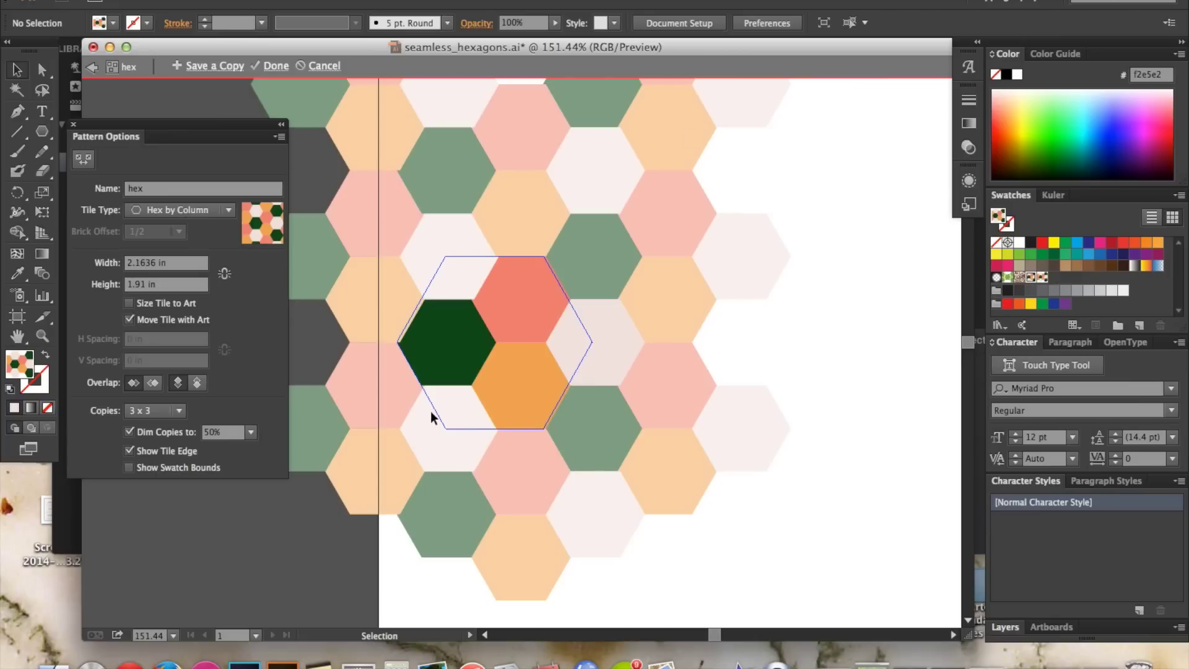
# Step: Recolor the tile's orange hexagon yellow (f2e35a) and exit pattern editing
pyautogui.click(509, 393)
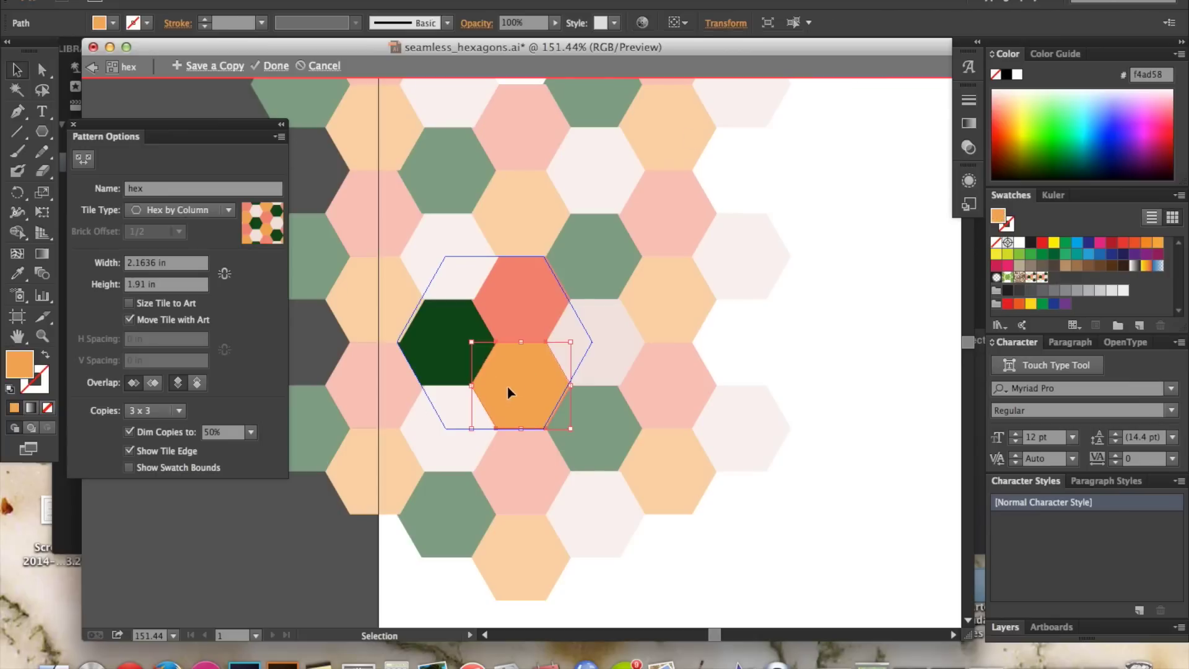
pyautogui.doubleClick(28, 368)
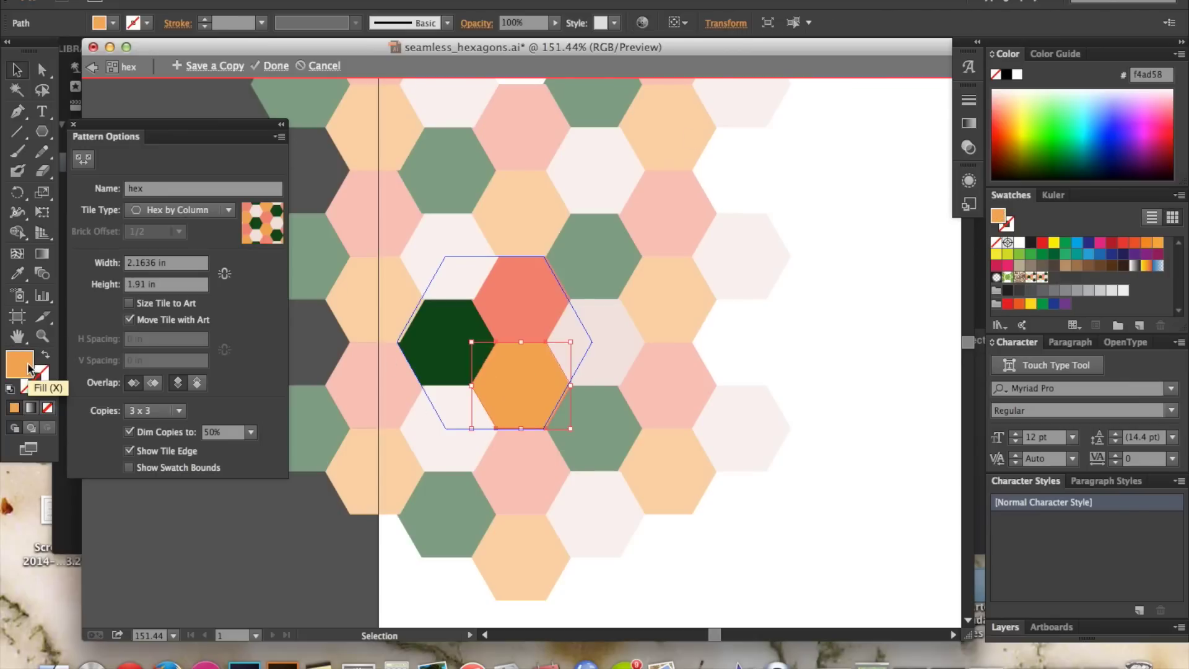
pyautogui.moveTo(947, 399); pyautogui.dragTo(946, 375)
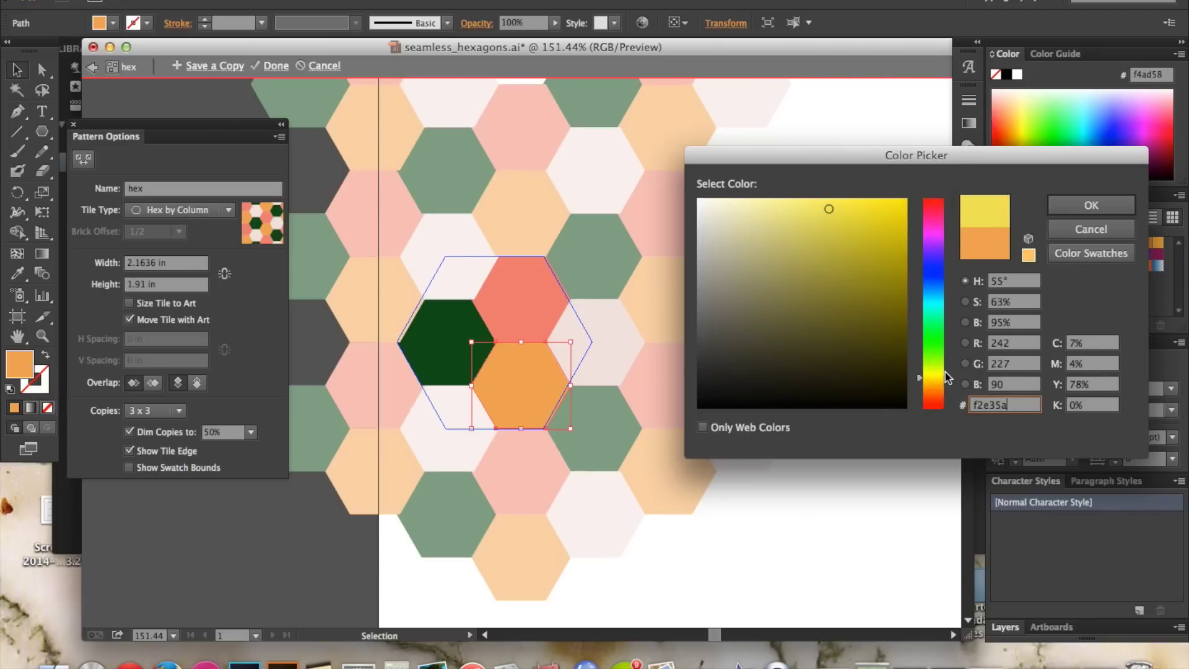
pyautogui.click(1094, 206)
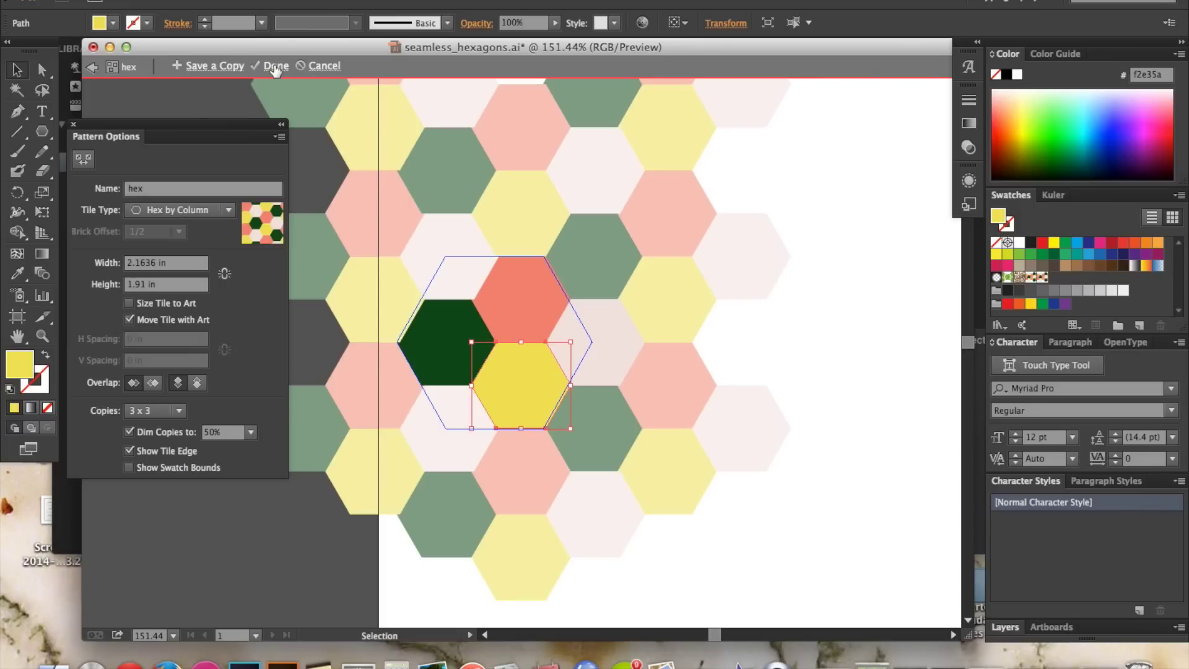
pyautogui.click(276, 68)
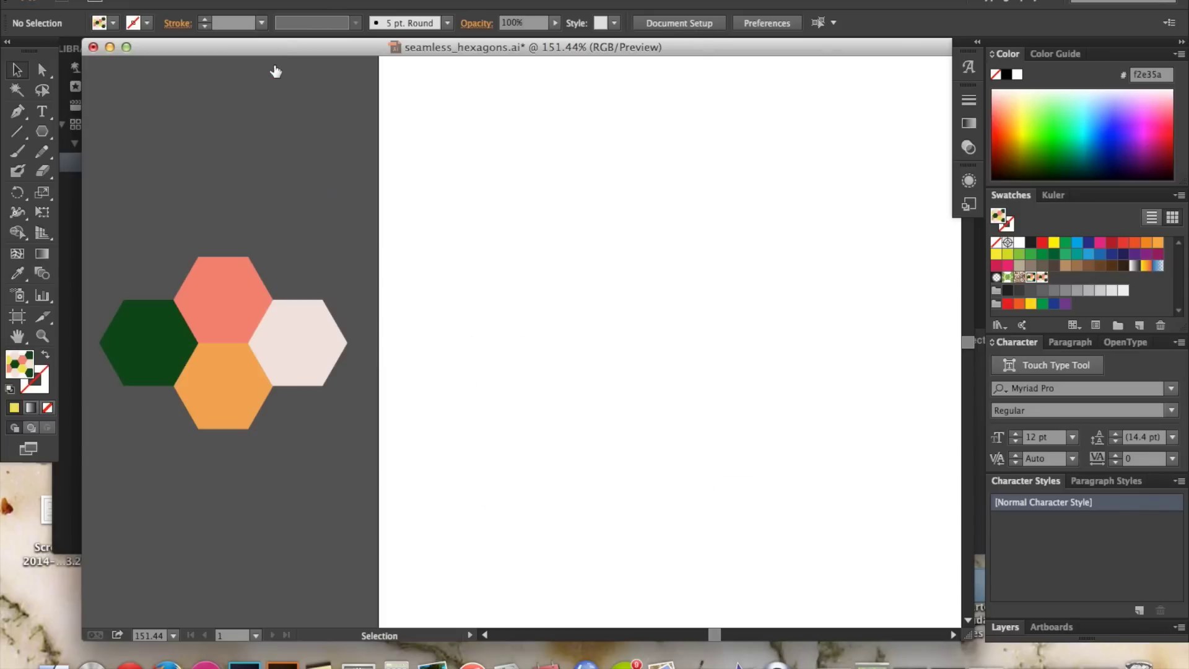
# Step: Draw a square on the artboard filled with the hex pattern
pyautogui.click(48, 134)
pyautogui.moveTo(48, 135); pyautogui.dragTo(111, 130)
pyautogui.moveTo(416, 130); pyautogui.dragTo(771, 474)
pyautogui.scroll(-3, 775, 472)
pyautogui.hscroll(5, 775, 472)
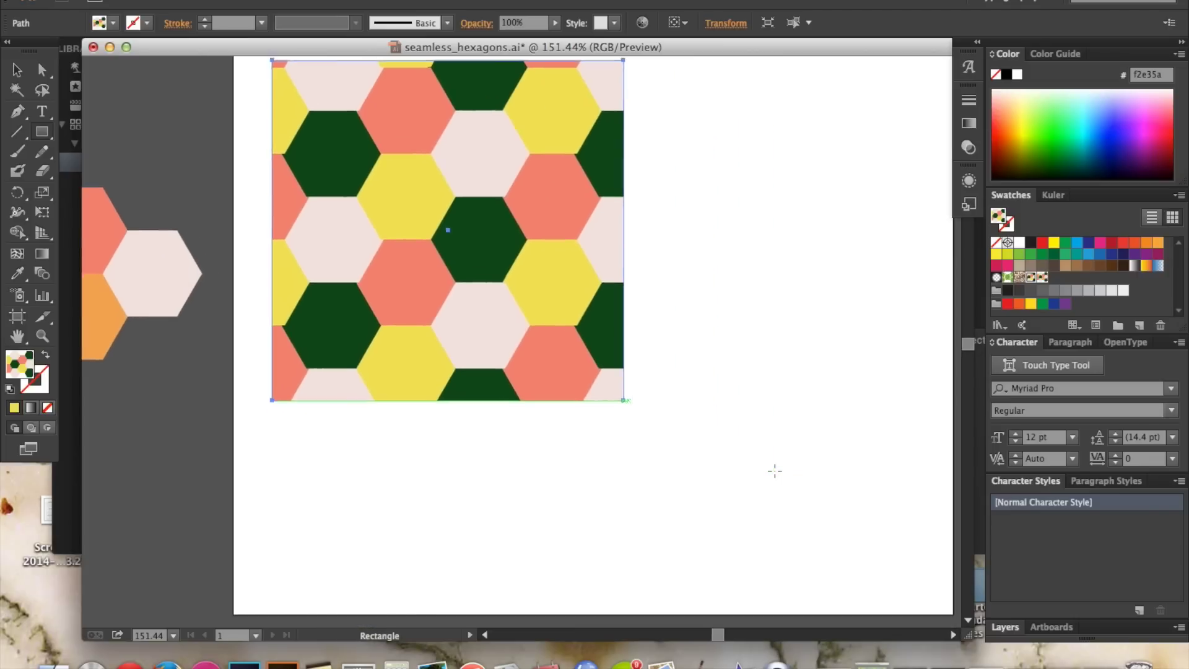
pyautogui.moveTo(633, 174); pyautogui.dragTo(892, 549)
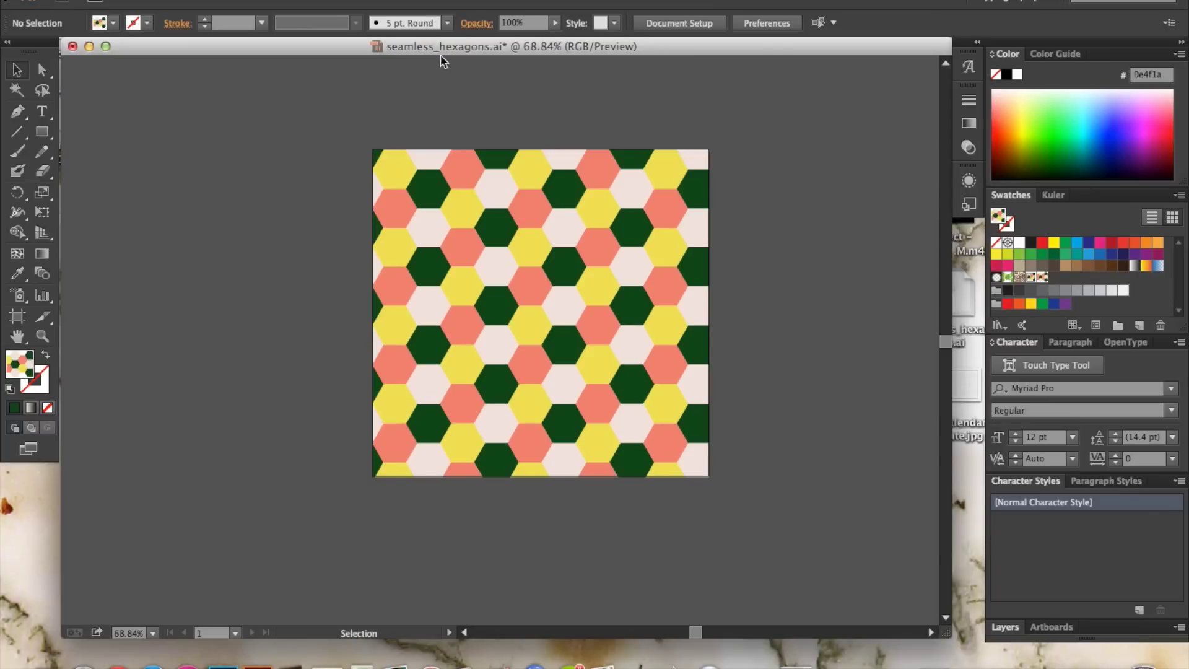
# Step: Export the artboard as seamless_hexagons PNG to the Desktop and minimize the document
pyautogui.click(131, 1)
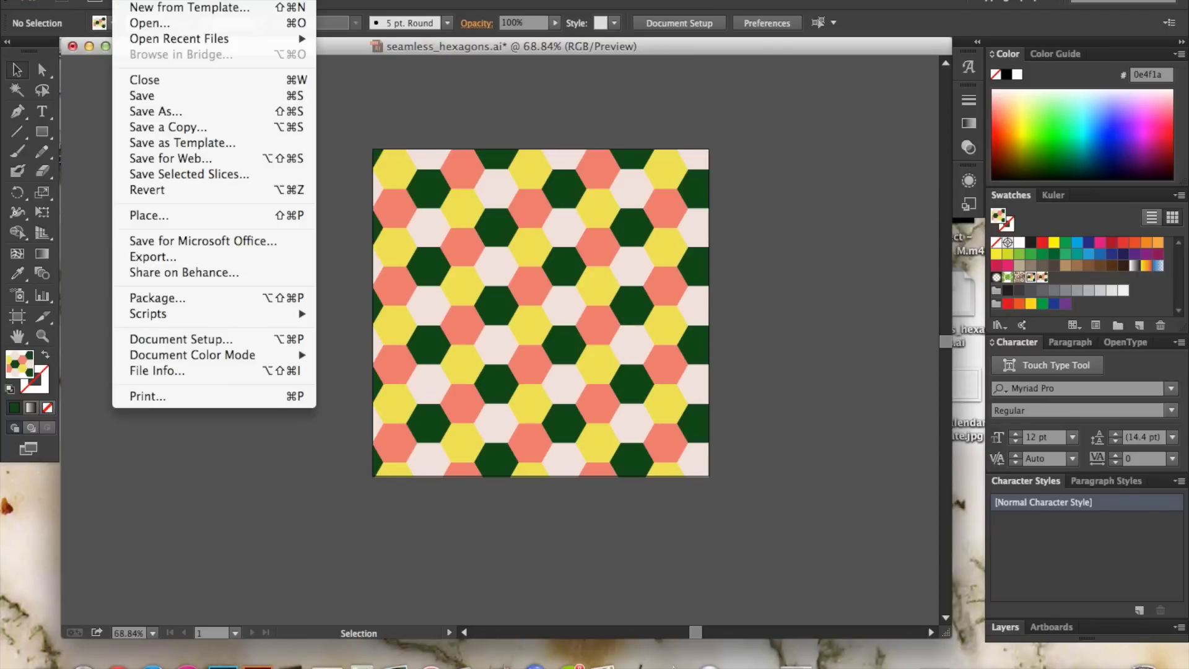
pyautogui.click(152, 263)
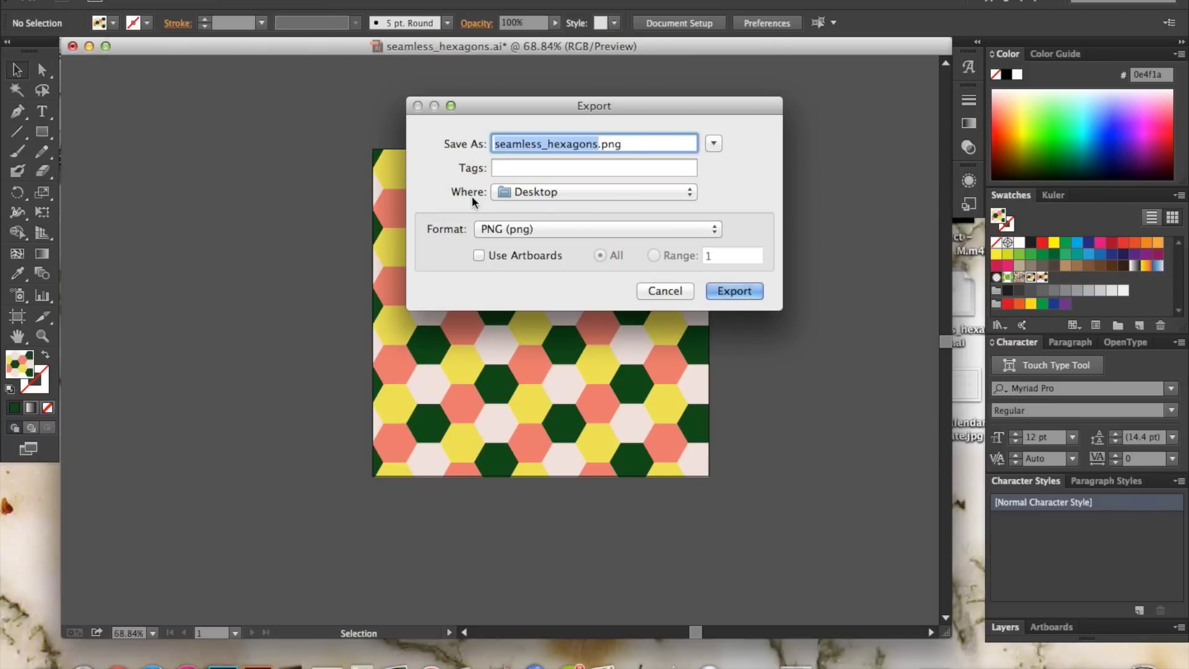
pyautogui.click(478, 255)
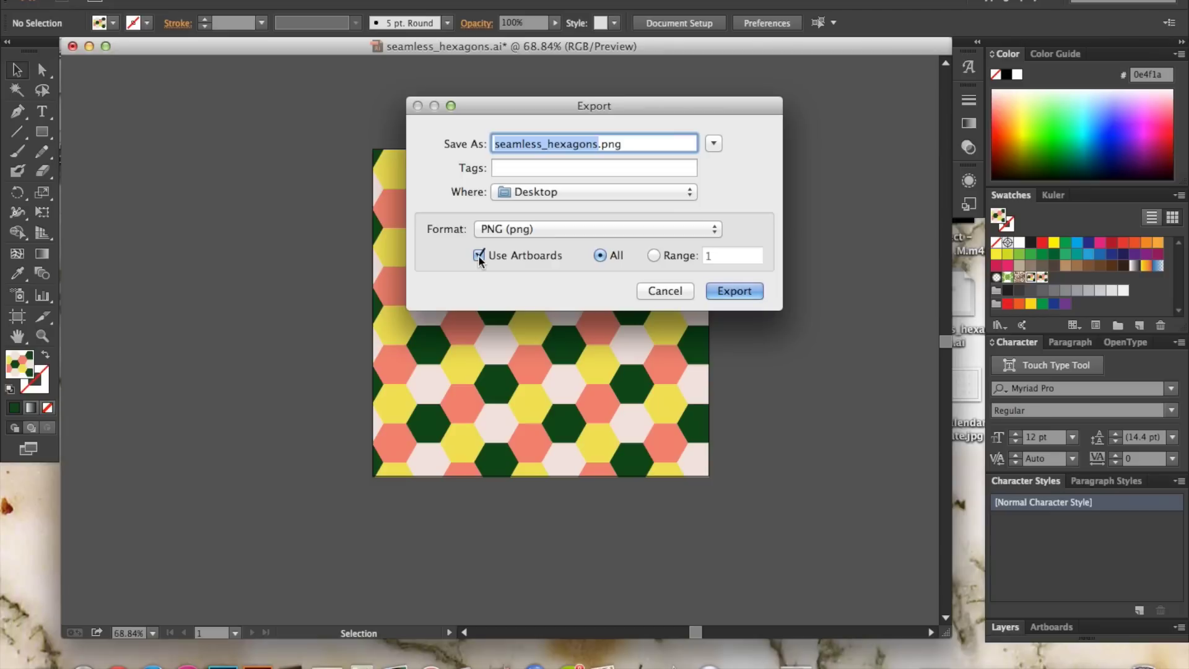
pyautogui.click(736, 293)
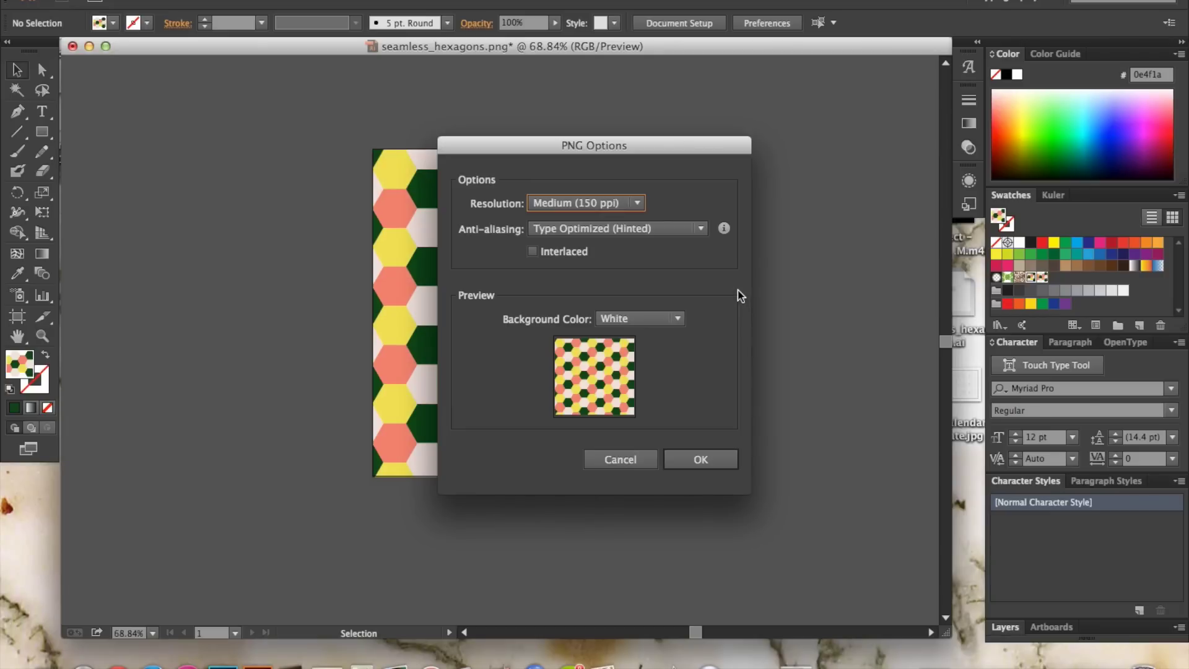
pyautogui.click(689, 462)
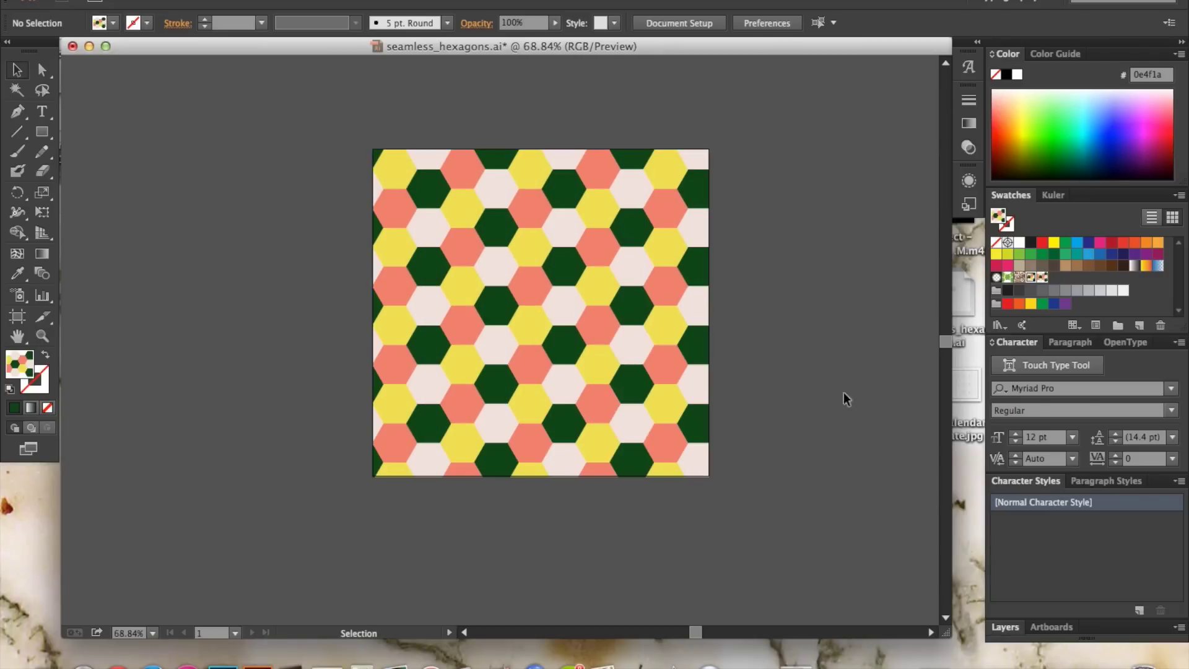
pyautogui.click(89, 46)
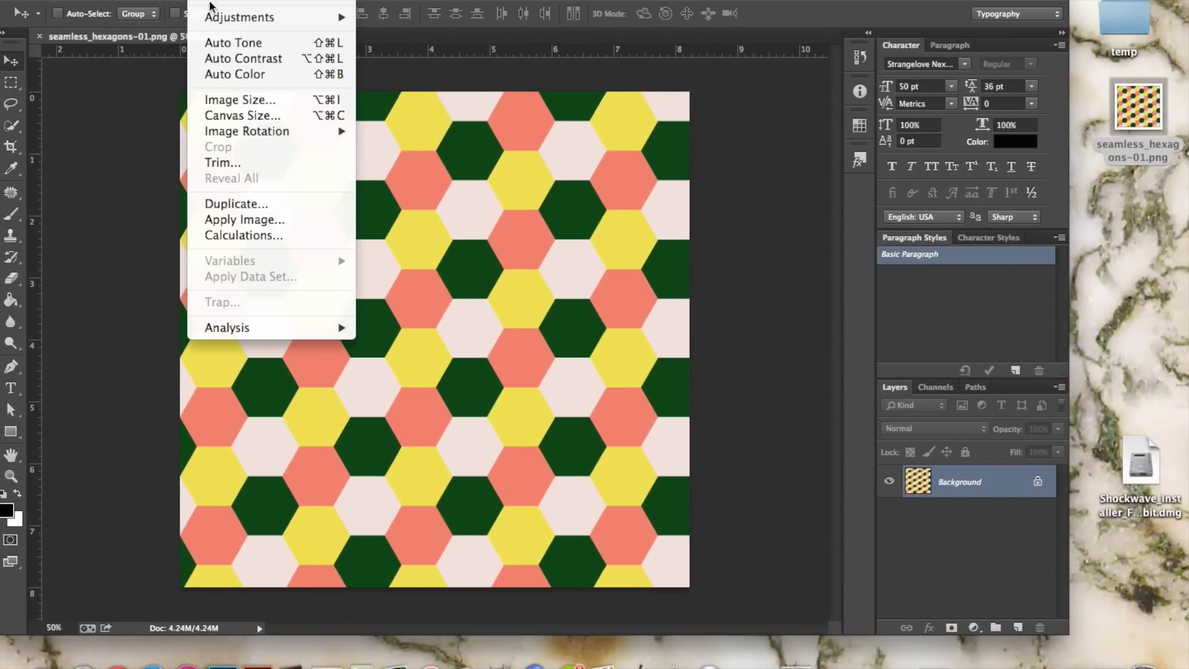
# Step: Check the image is 1234 × 1200 px and halve 1234 in Calculator to get 617
pyautogui.click(212, 100)
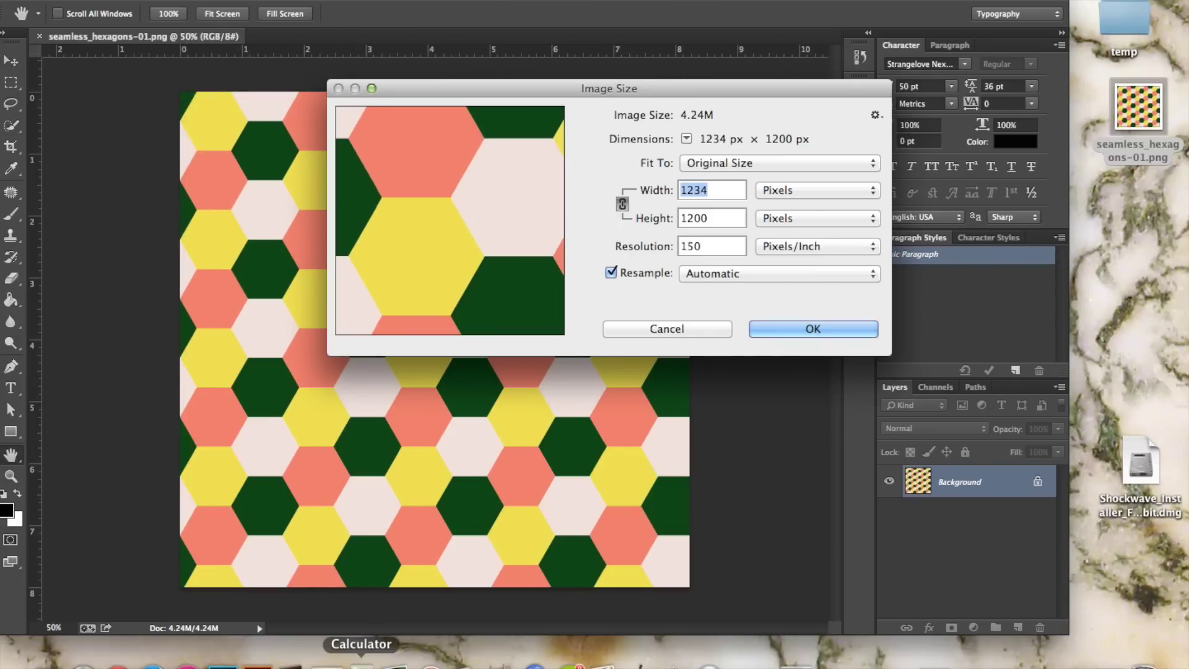
pyautogui.click(382, 644)
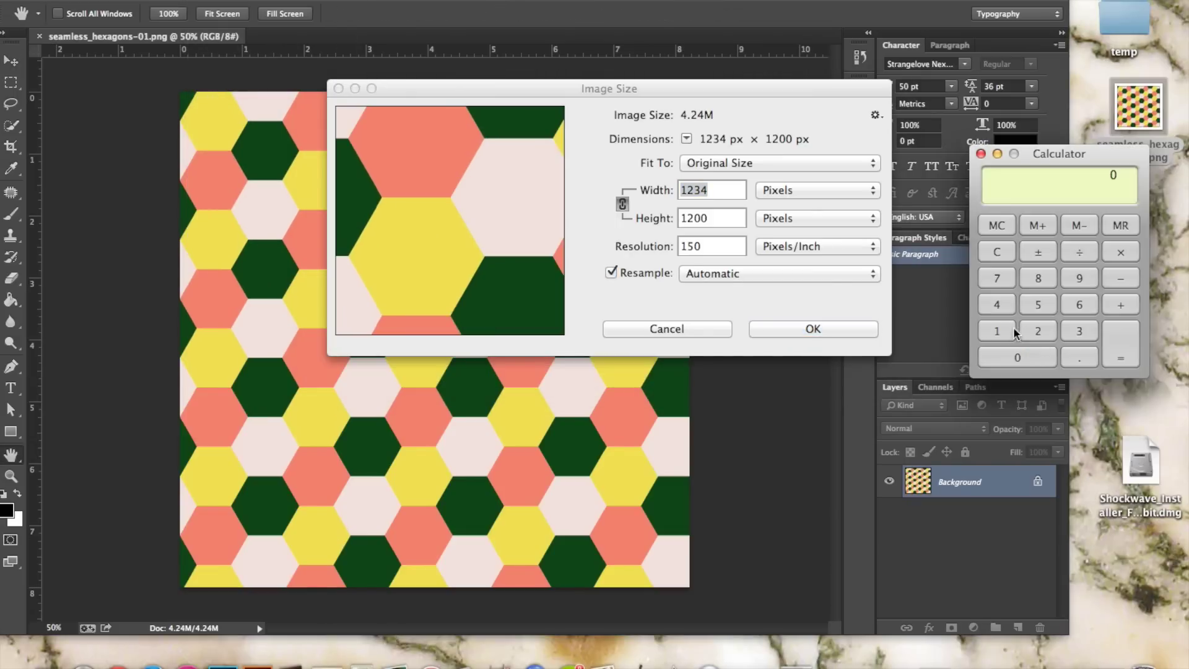
pyautogui.click(1028, 329)
pyautogui.click(1078, 331)
pyautogui.click(997, 304)
pyautogui.click(1041, 334)
pyautogui.click(1121, 337)
pyautogui.click(979, 154)
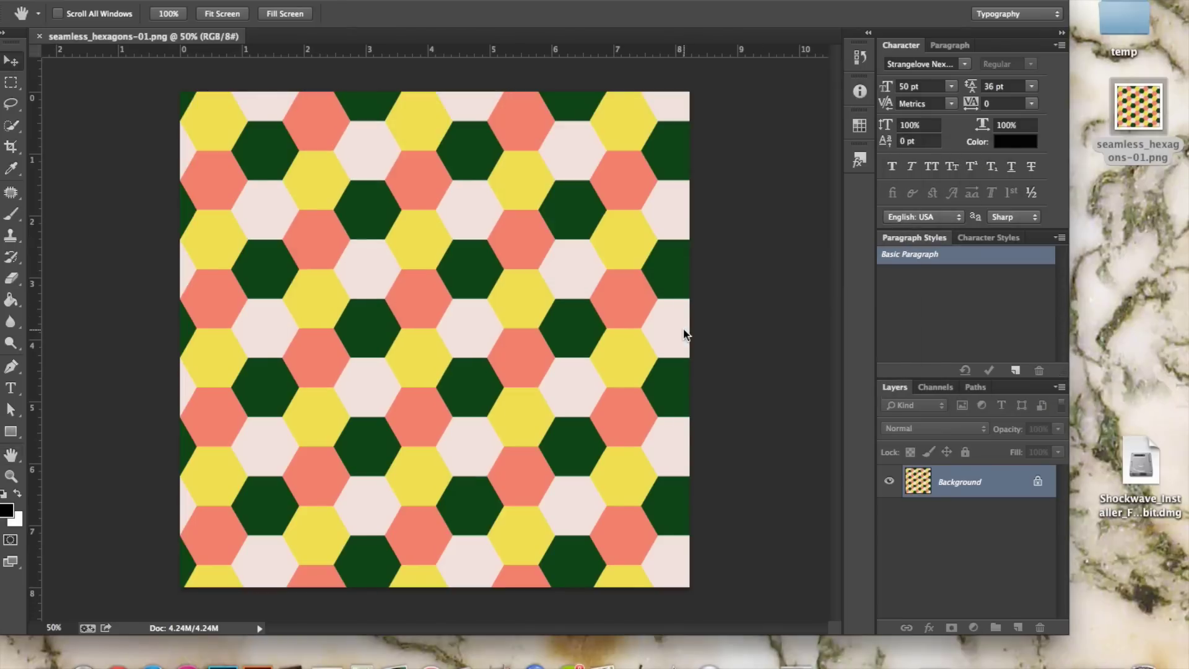
# Step: Apply the Offset filter with 617 px horizontal, 600 px vertical and Wrap Around
pyautogui.click(384, 1)
pyautogui.moveTo(496, 293)
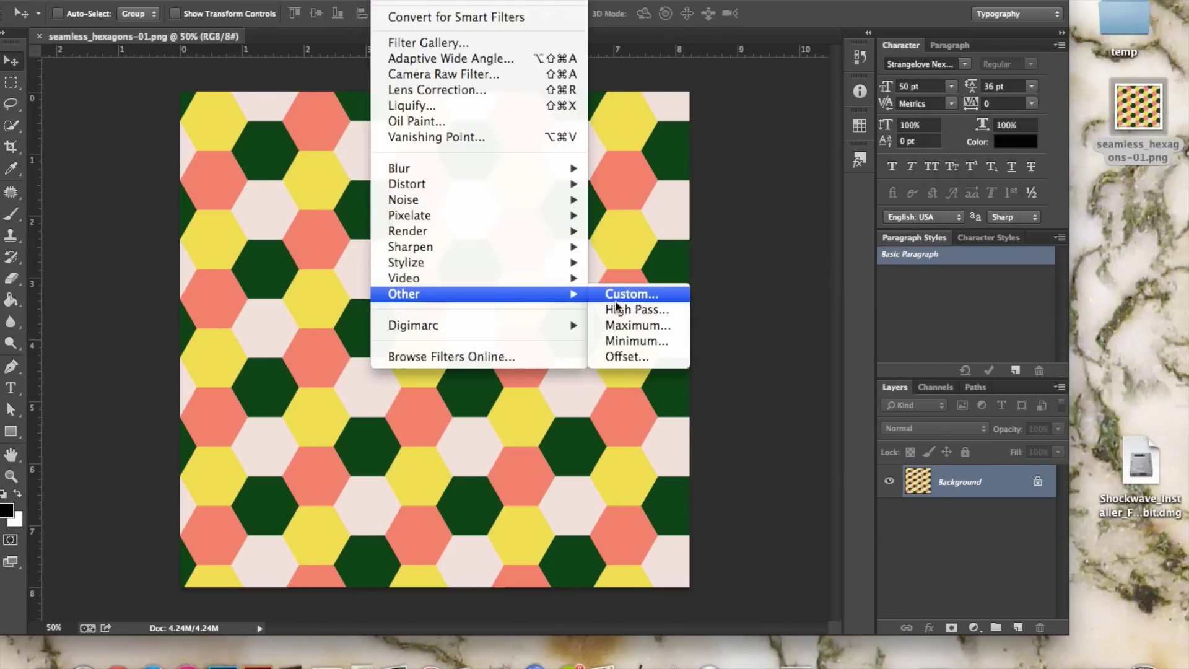
pyautogui.click(625, 358)
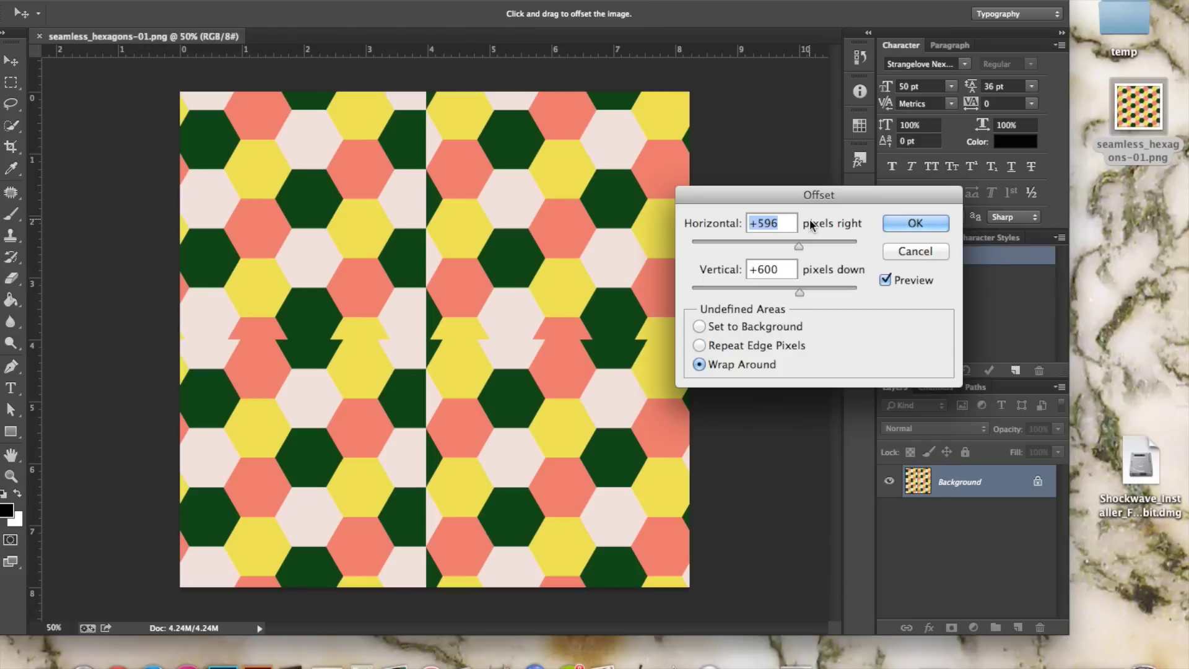
pyautogui.write('617')
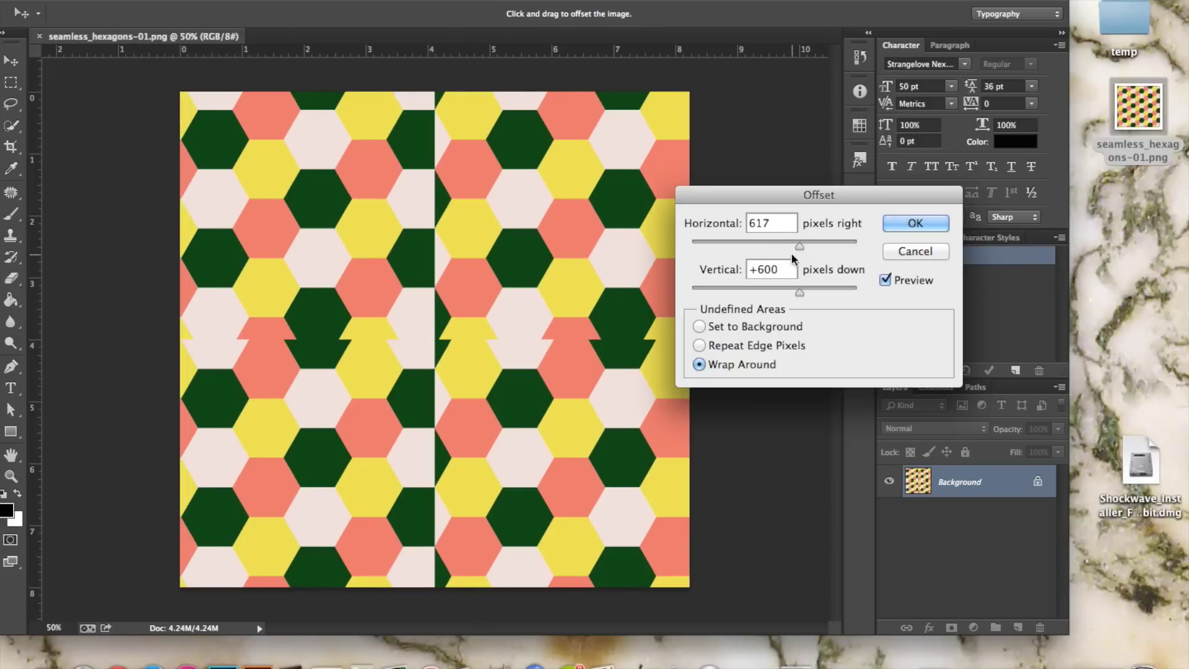
pyautogui.click(924, 224)
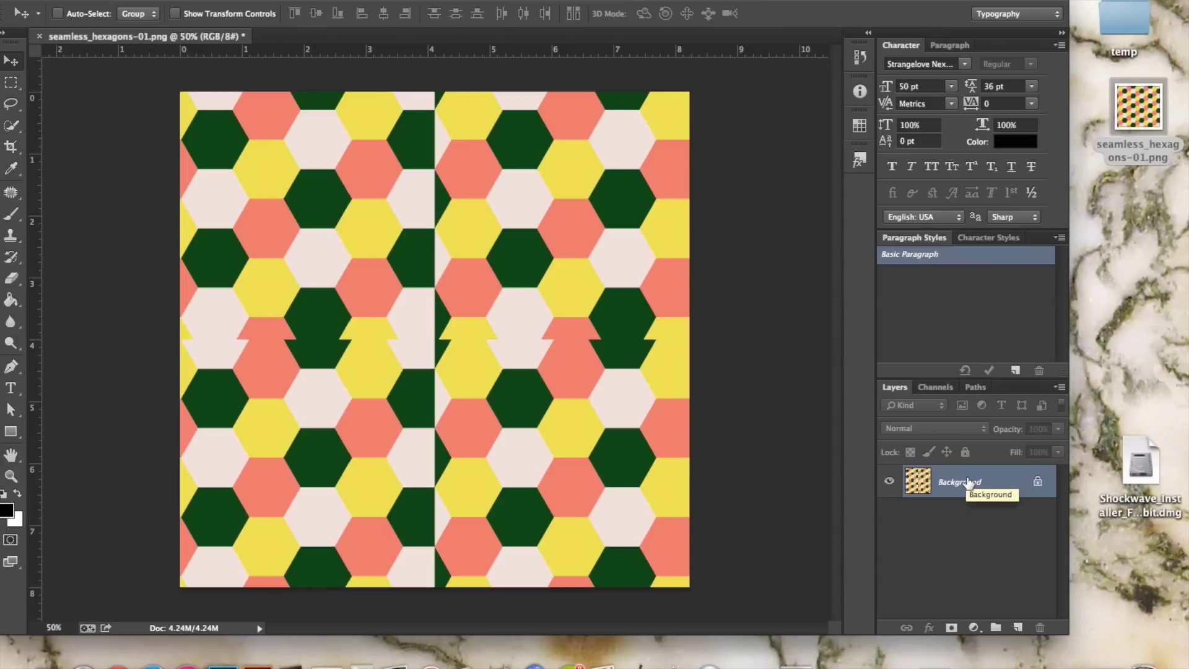
# Step: Convert Background to Layer 0 and place vertical and horizontal guides along the seams
pyautogui.doubleClick(968, 482)
pyautogui.click(747, 257)
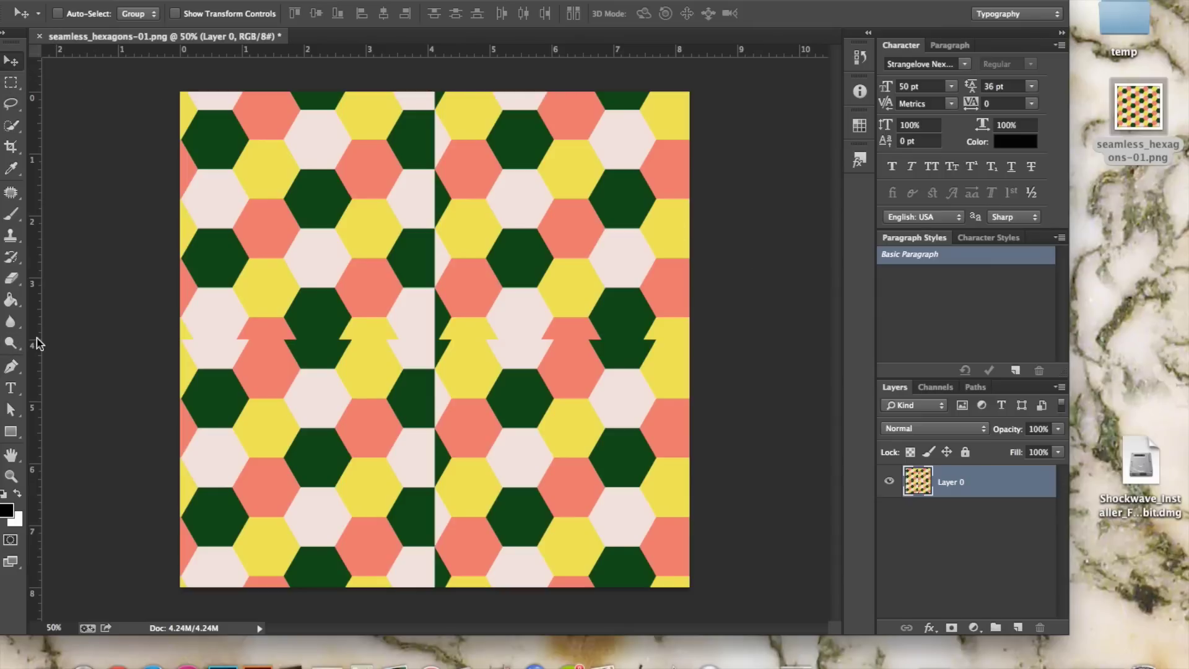
pyautogui.moveTo(39, 338); pyautogui.dragTo(434, 329)
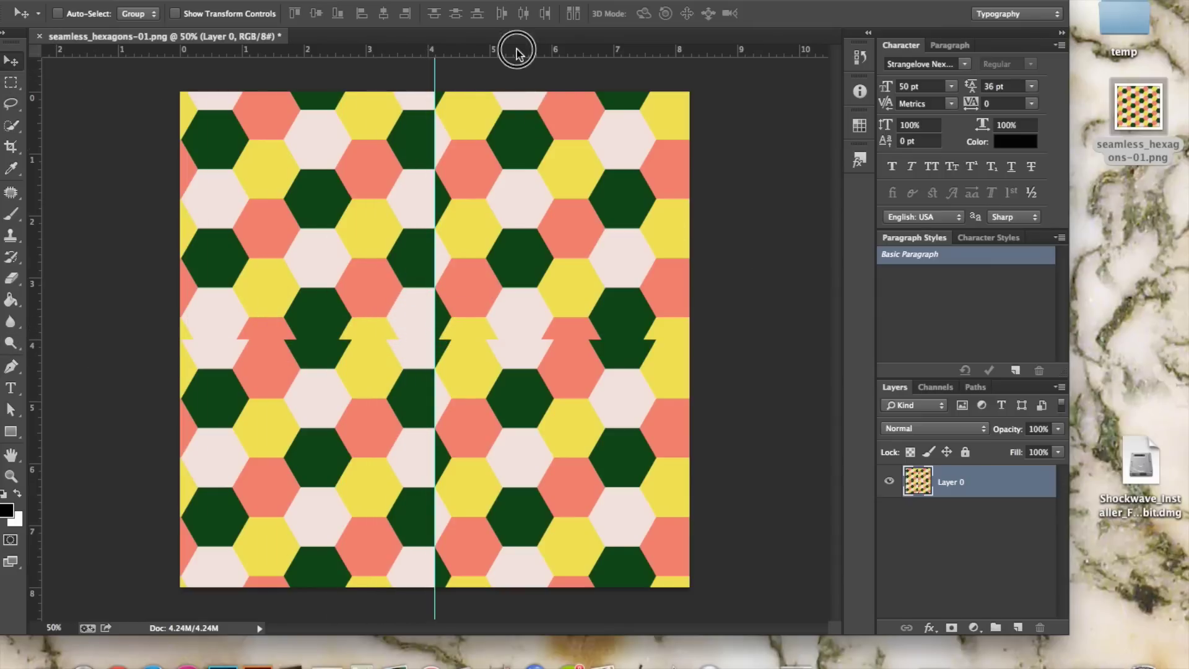
pyautogui.moveTo(520, 48); pyautogui.dragTo(455, 335)
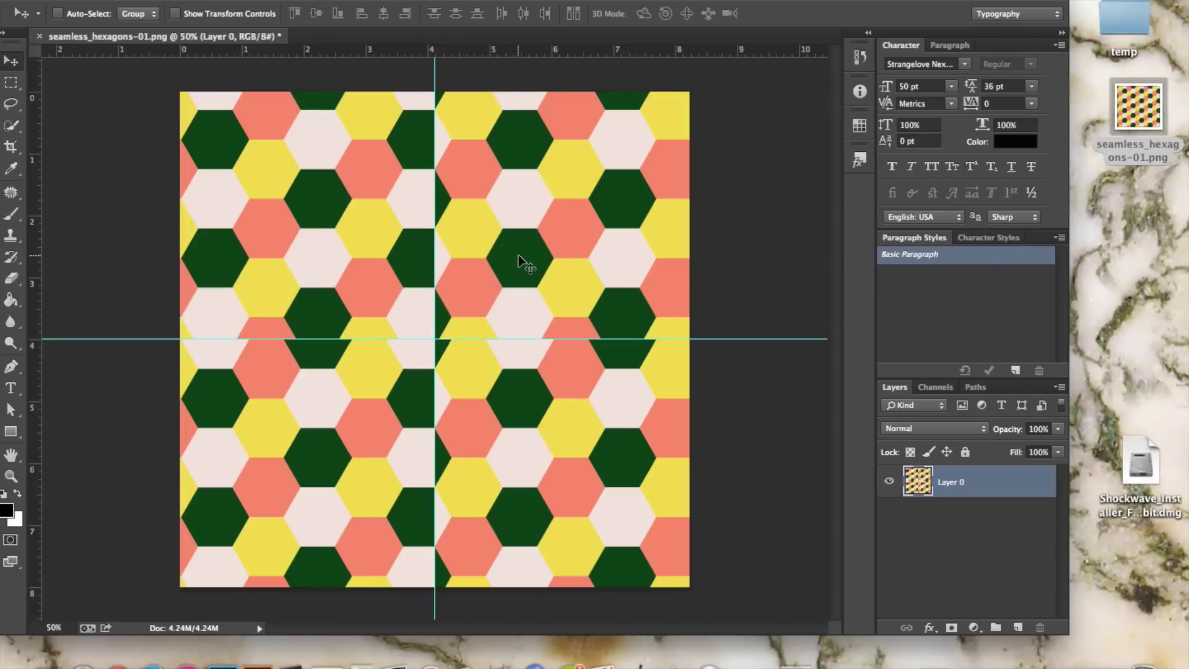
pyautogui.scroll(5, 519, 255)
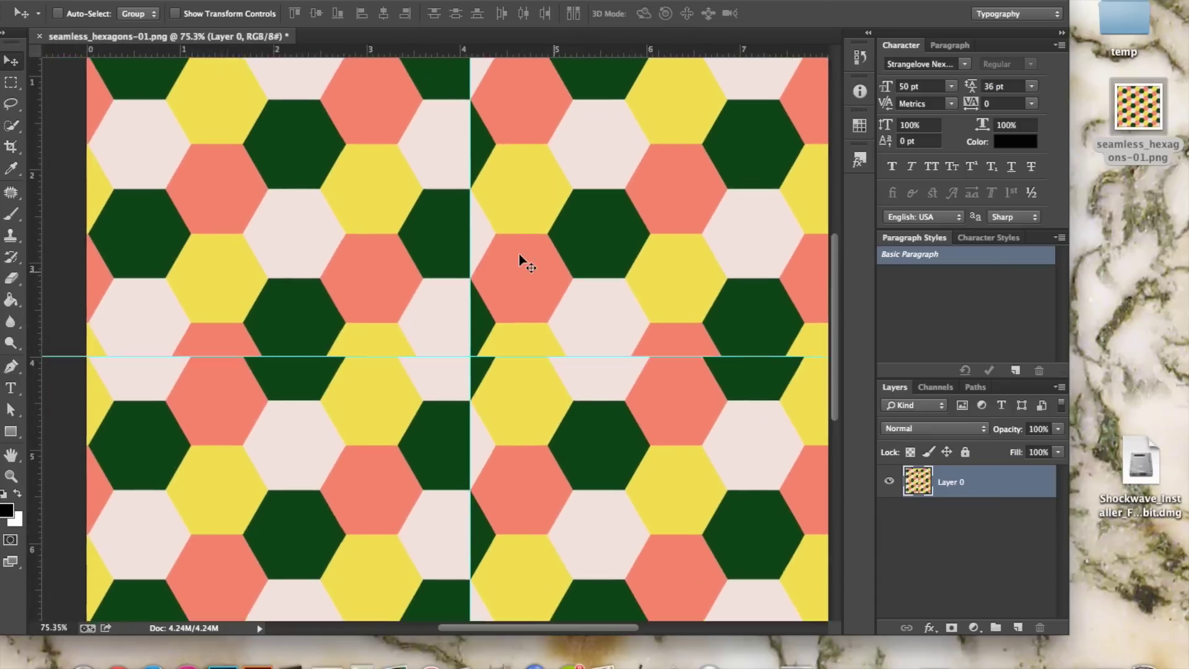
pyautogui.scroll(3, 519, 254)
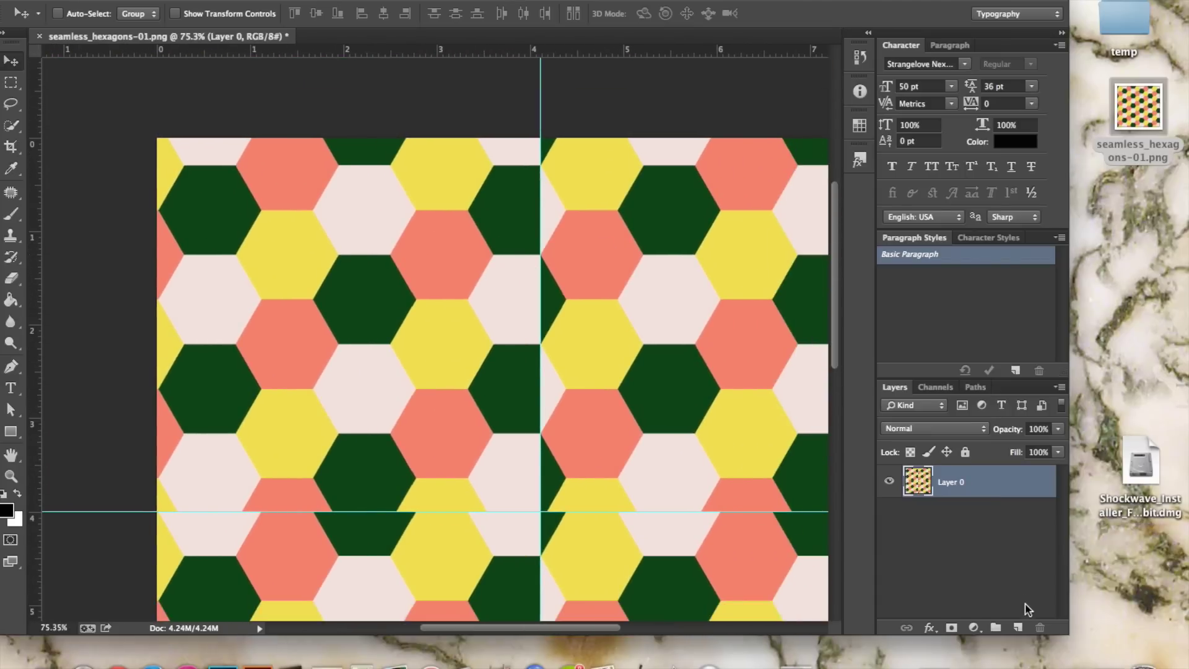
# Step: Cut the top-left quadrant from Layer 0 and paste it in place on a new layer named 'upper left'
pyautogui.click(1018, 629)
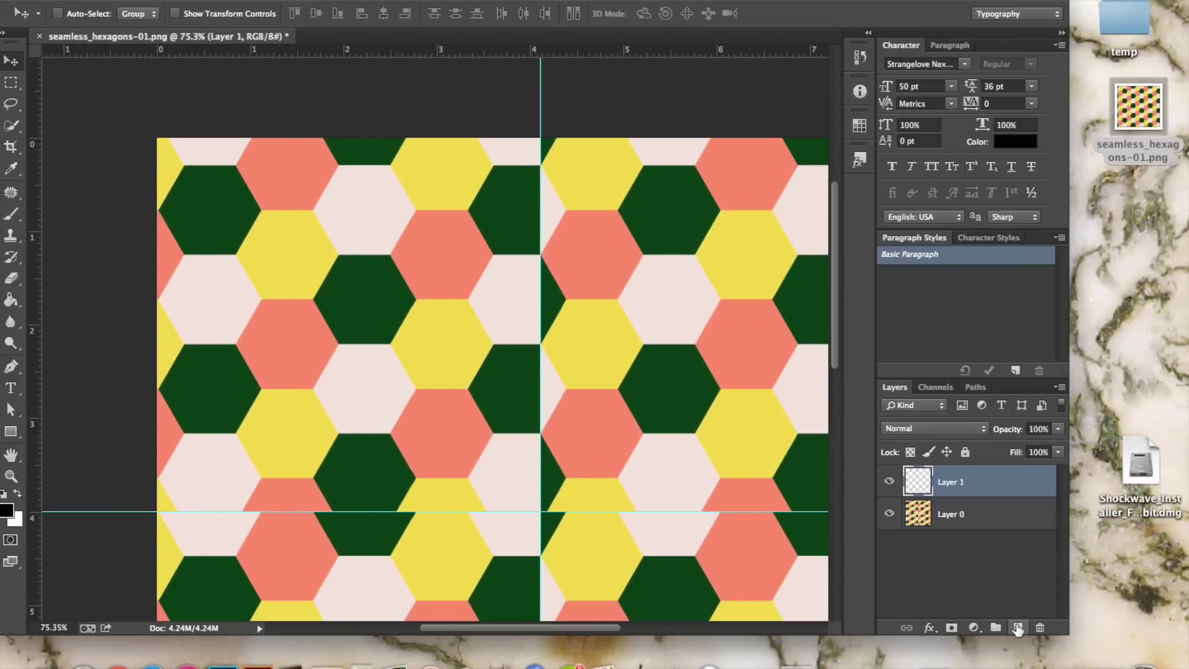
pyautogui.click(11, 83)
pyautogui.moveTo(149, 130); pyautogui.dragTo(541, 512)
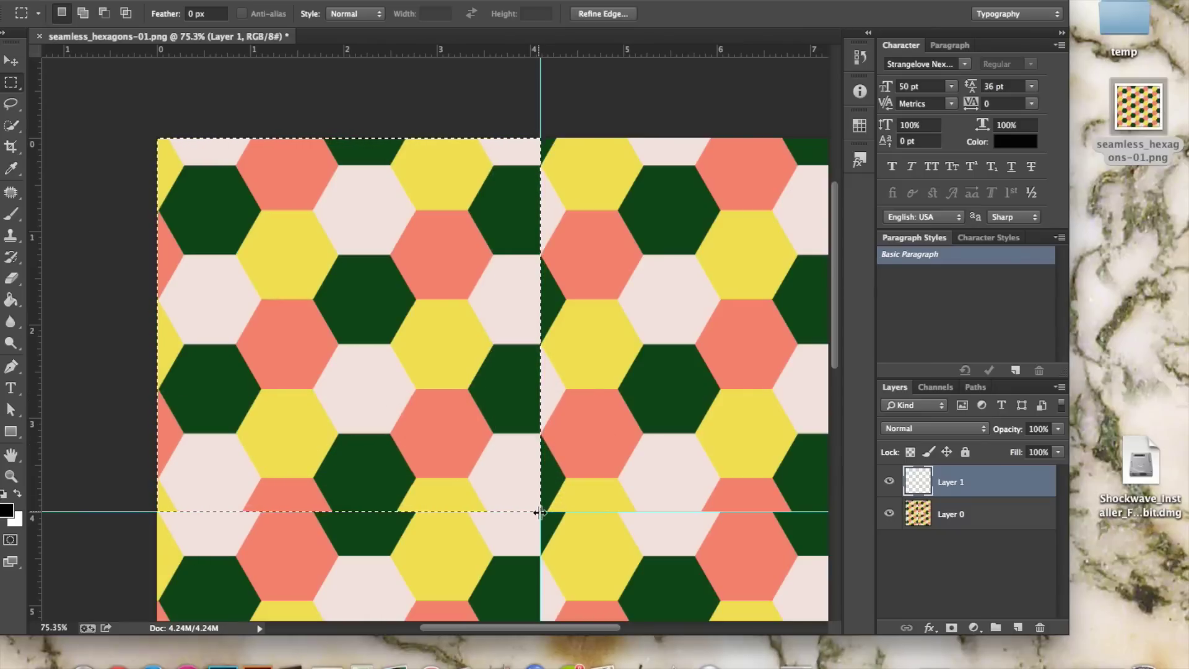
pyautogui.click(977, 517)
pyautogui.press('super+x')
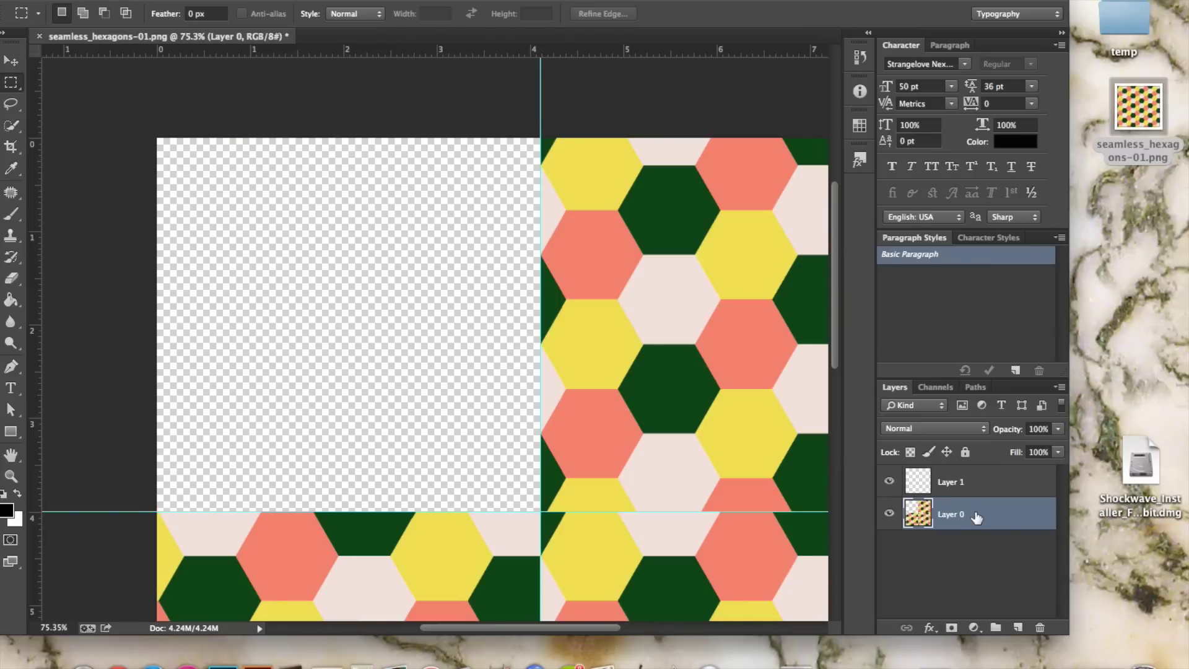
pyautogui.click(970, 485)
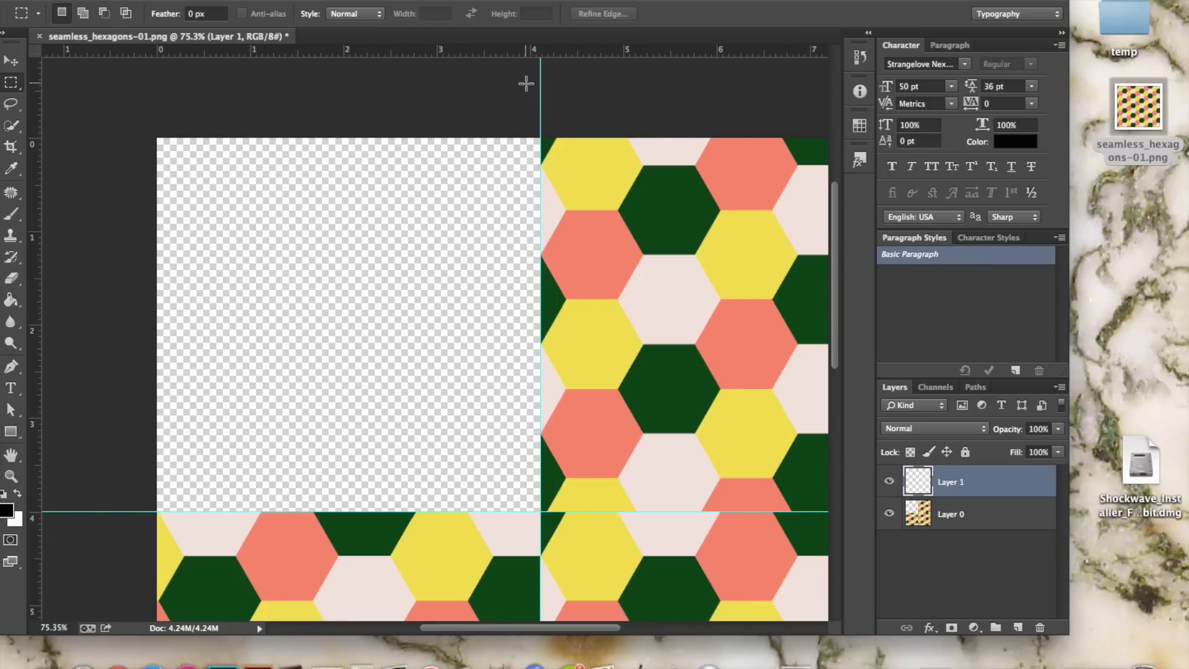
pyautogui.press('super+shift+v')
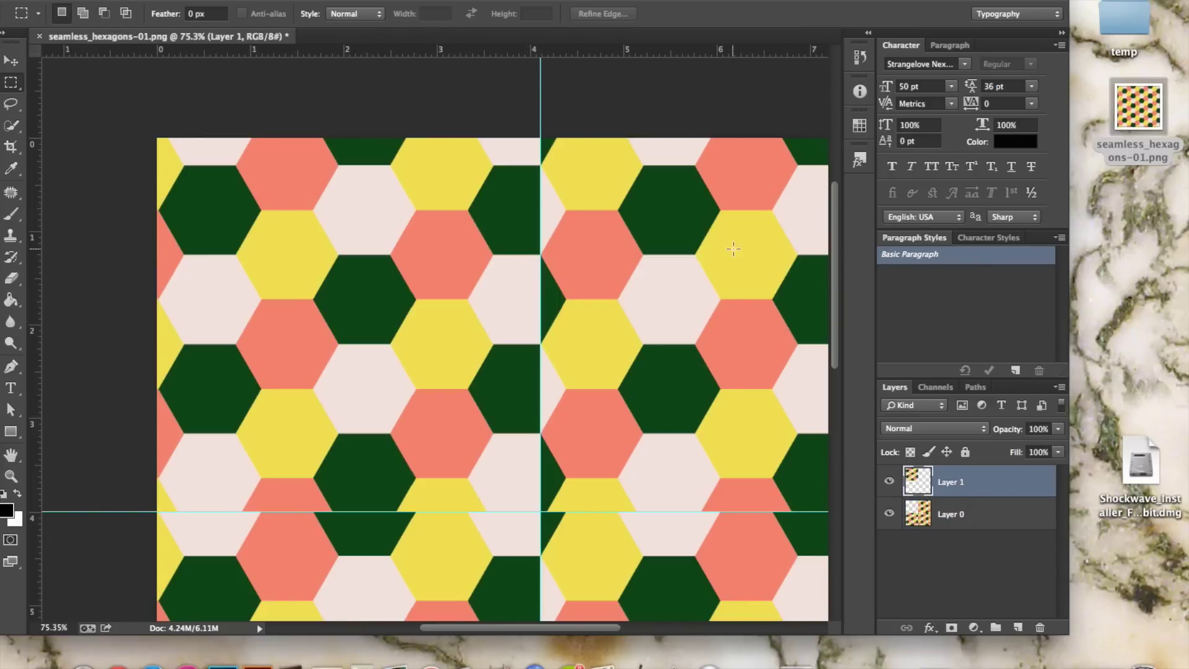
pyautogui.doubleClick(952, 483)
pyautogui.press('Return')
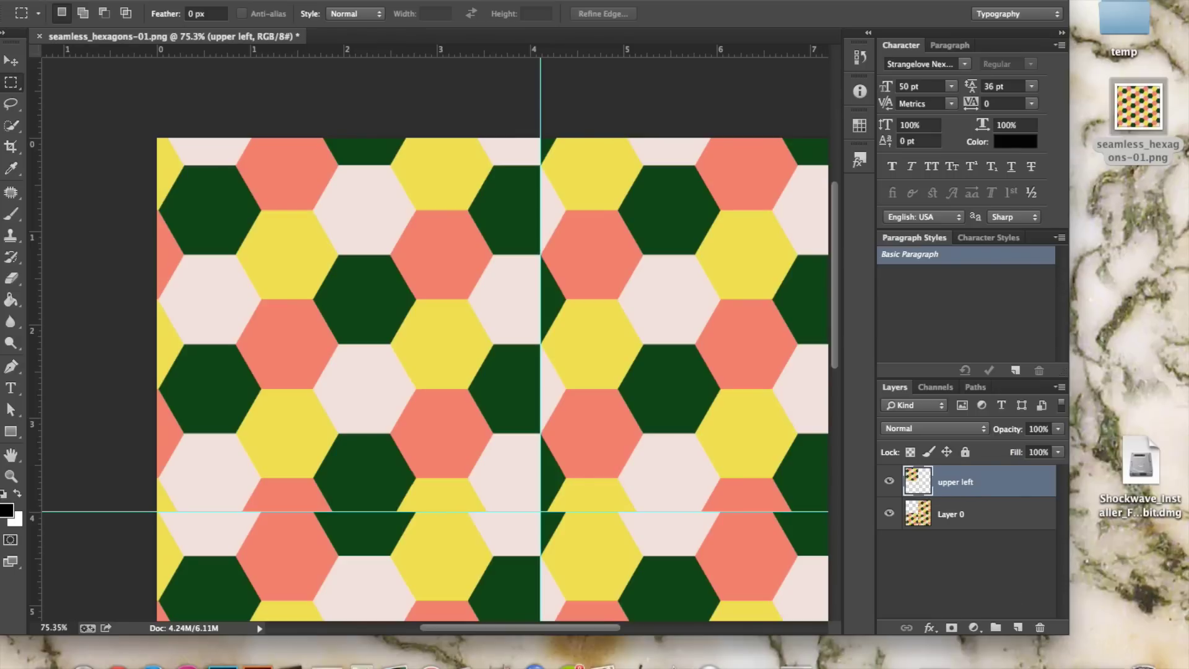
pyautogui.click(976, 520)
pyautogui.hscroll(10, 705, 428)
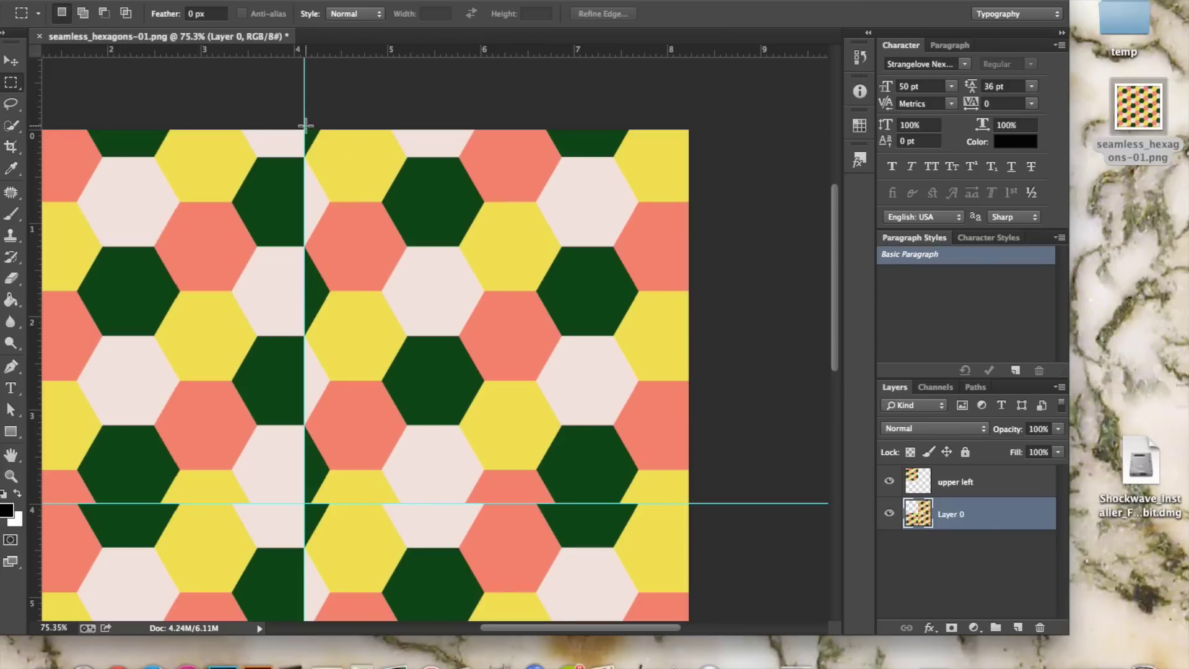
# Step: Delete the top-right quadrant from Layer 0 and paste it onto a new layer named 'upper right'
pyautogui.moveTo(304, 127); pyautogui.dragTo(692, 498)
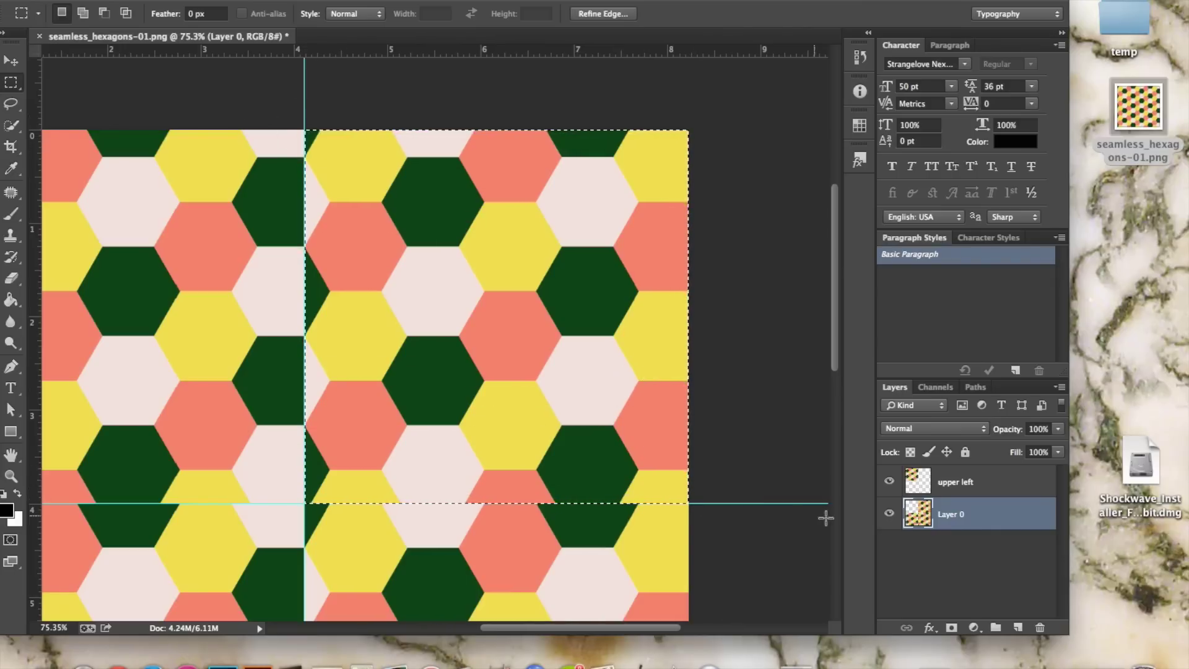
pyautogui.press('Delete')
pyautogui.click(981, 480)
pyautogui.click(1017, 627)
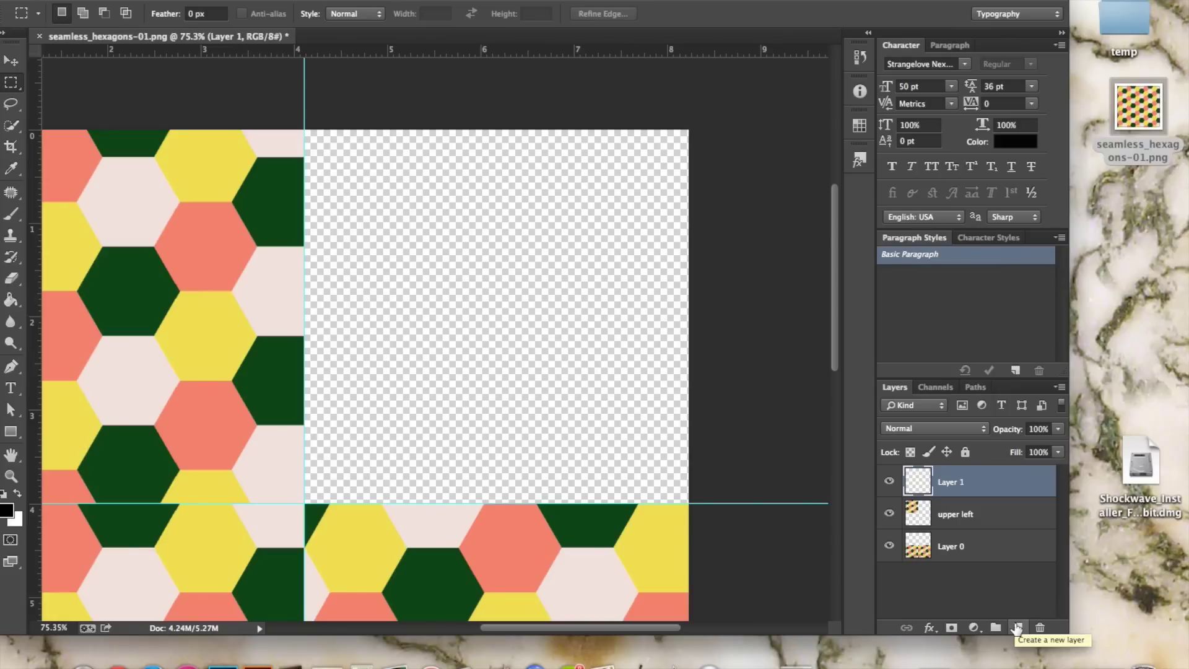
pyautogui.press('super+v')
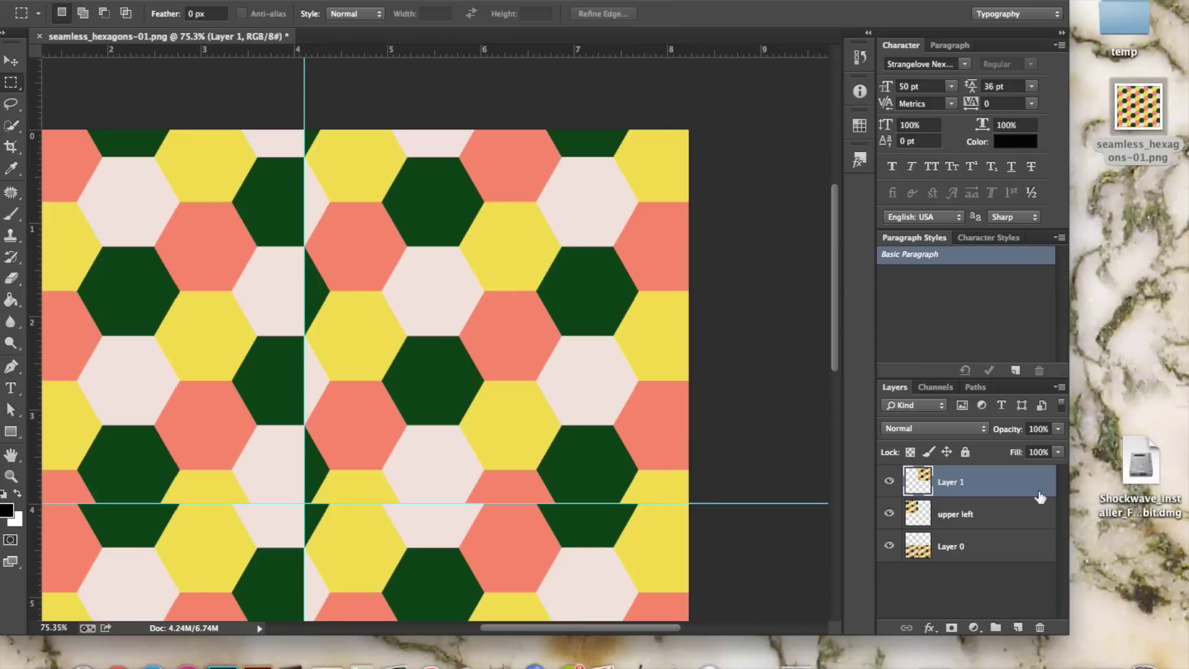
pyautogui.doubleClick(954, 481)
pyautogui.write('upper right')
pyautogui.press('Return')
# Step: Select the lower-right quarter of the image on Layer 0
pyautogui.scroll(-6, 596, 352)
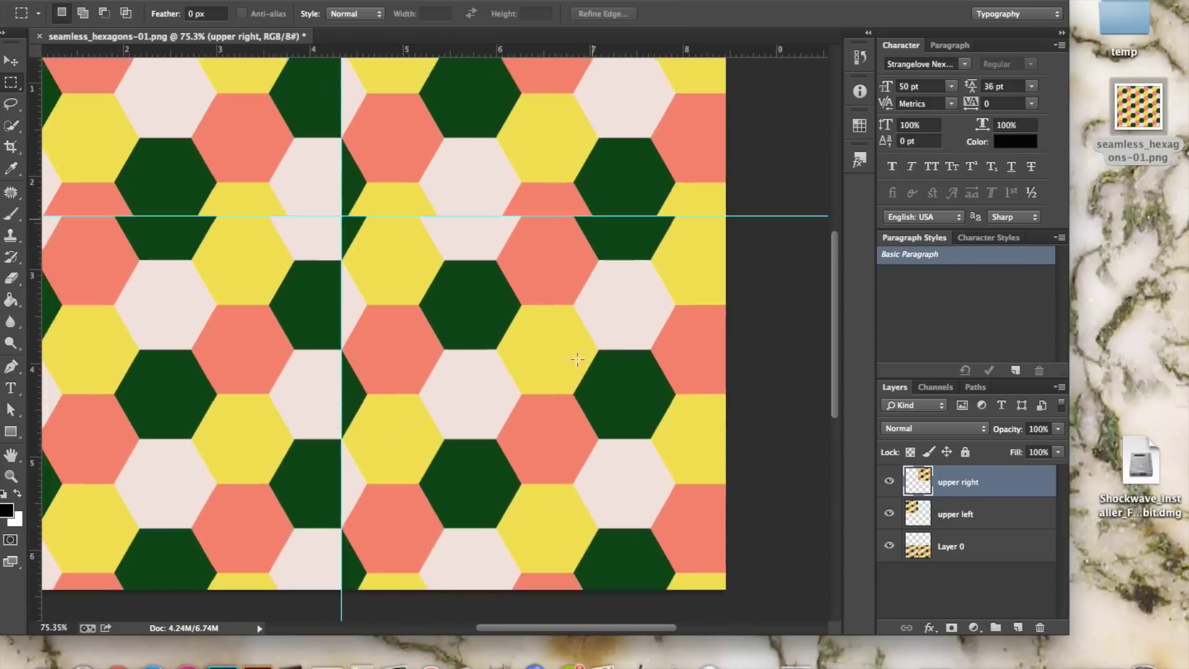
pyautogui.click(992, 550)
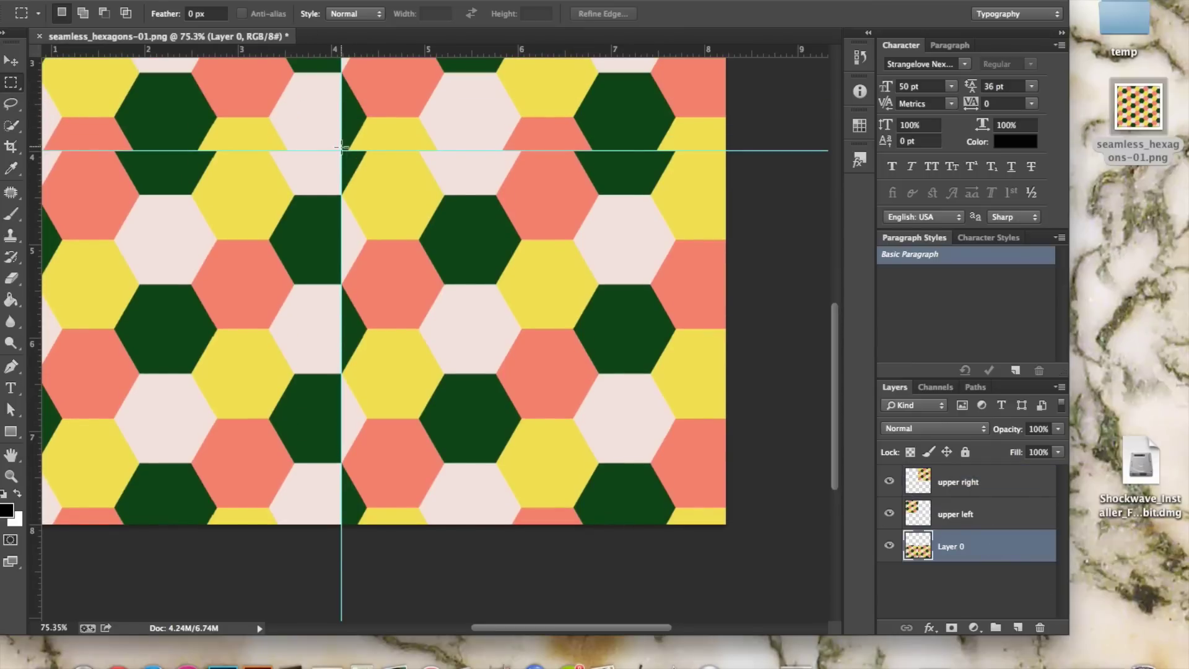
pyautogui.moveTo(341, 149); pyautogui.dragTo(722, 519)
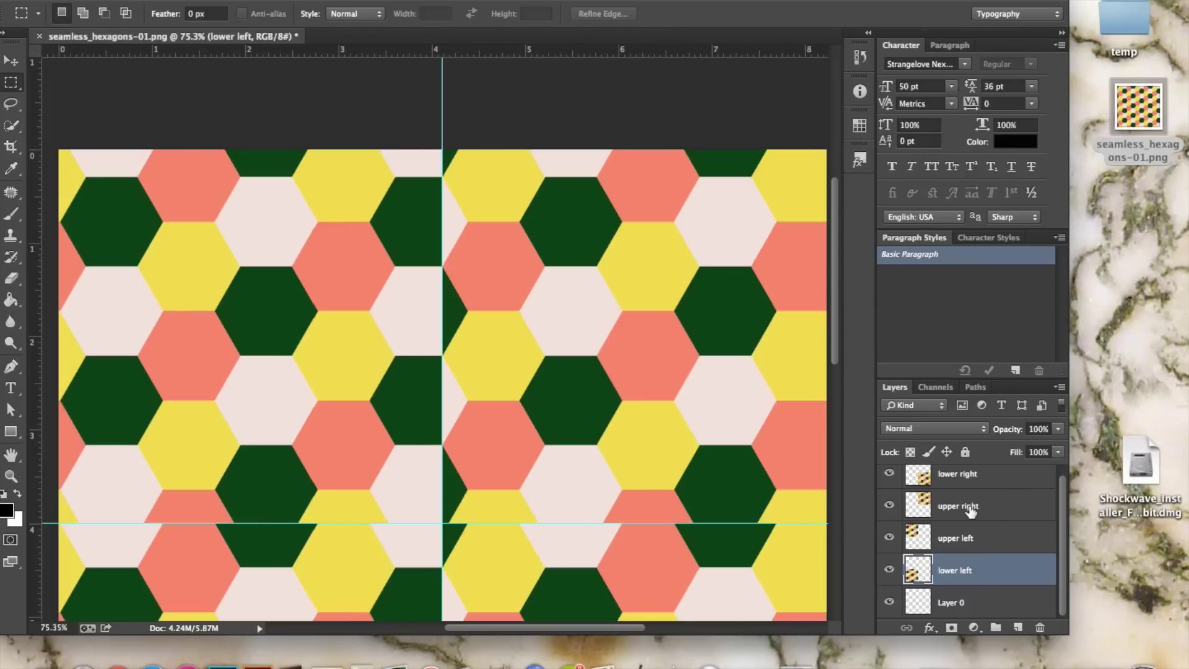
# Step: Move the upper right and lower right quadrants left about 0.533 in so the hexagons align
pyautogui.click(971, 509)
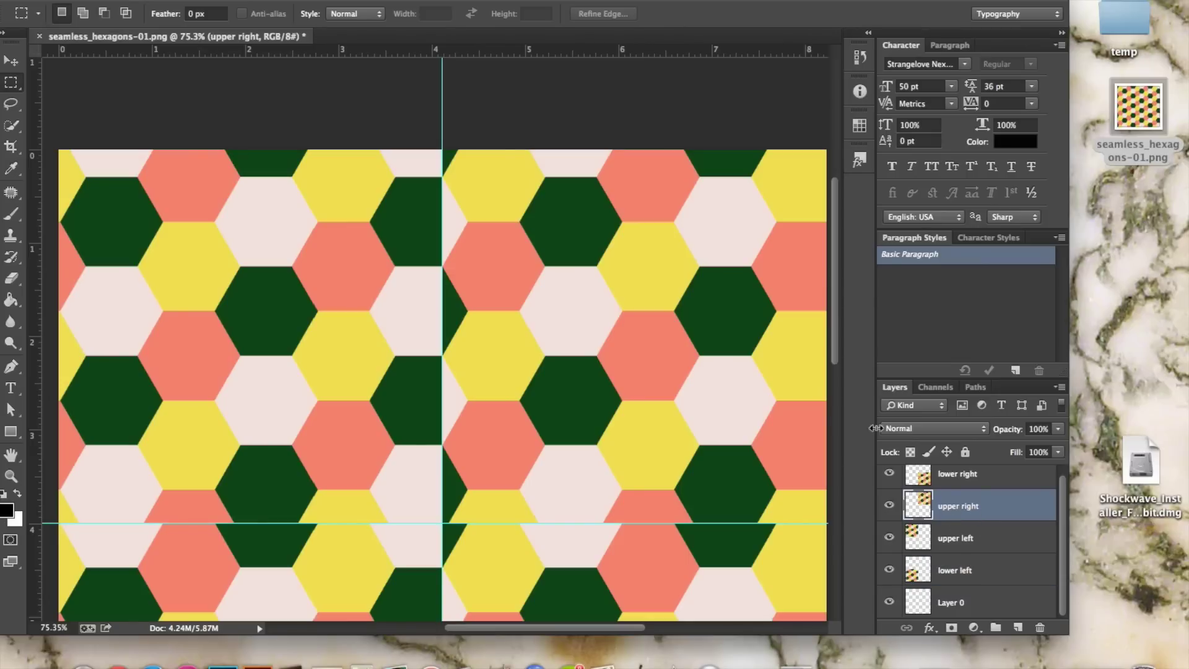
pyautogui.press('v')
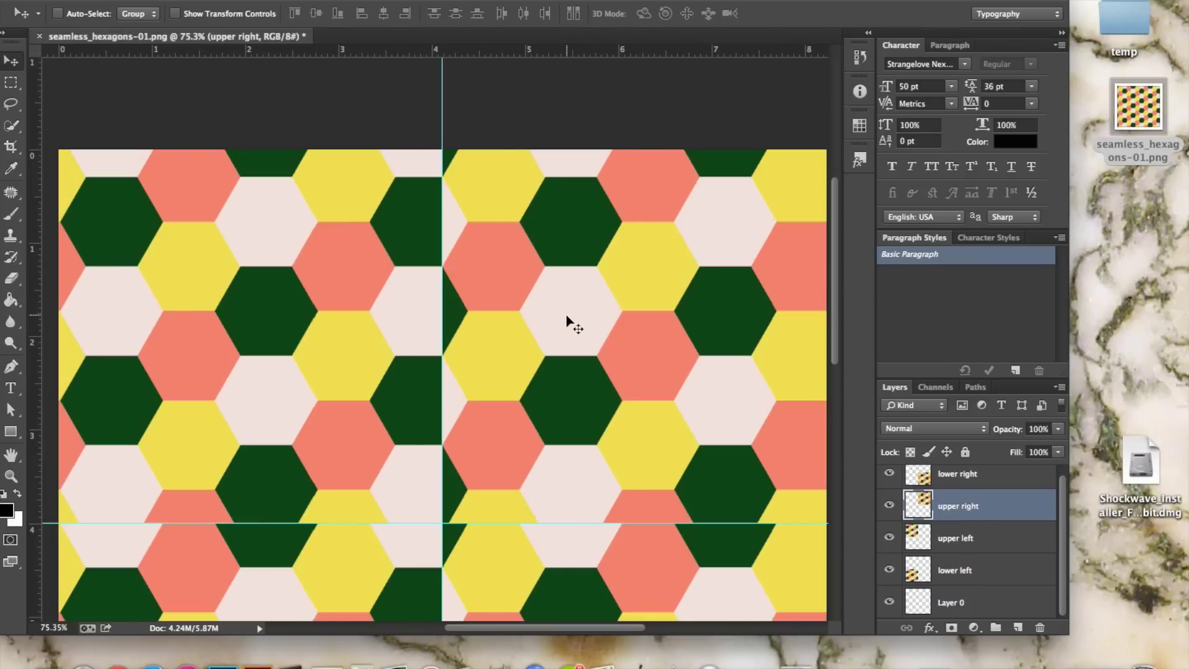
pyautogui.moveTo(566, 317); pyautogui.dragTo(415, 299)
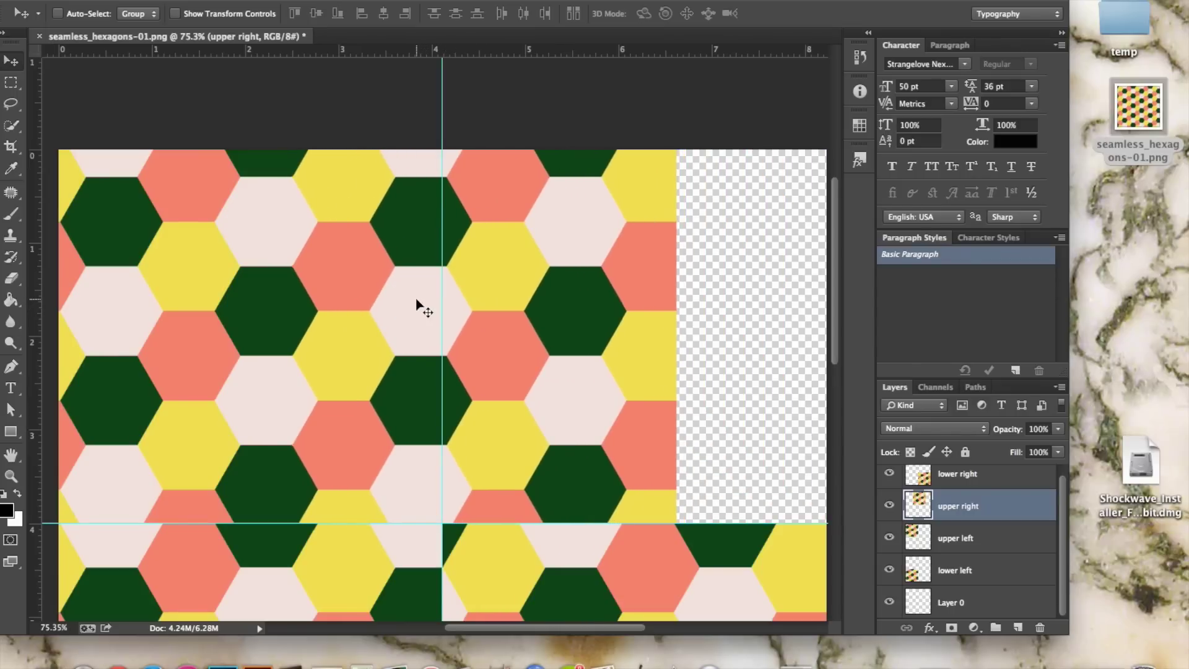
pyautogui.scroll(-10, 416, 305)
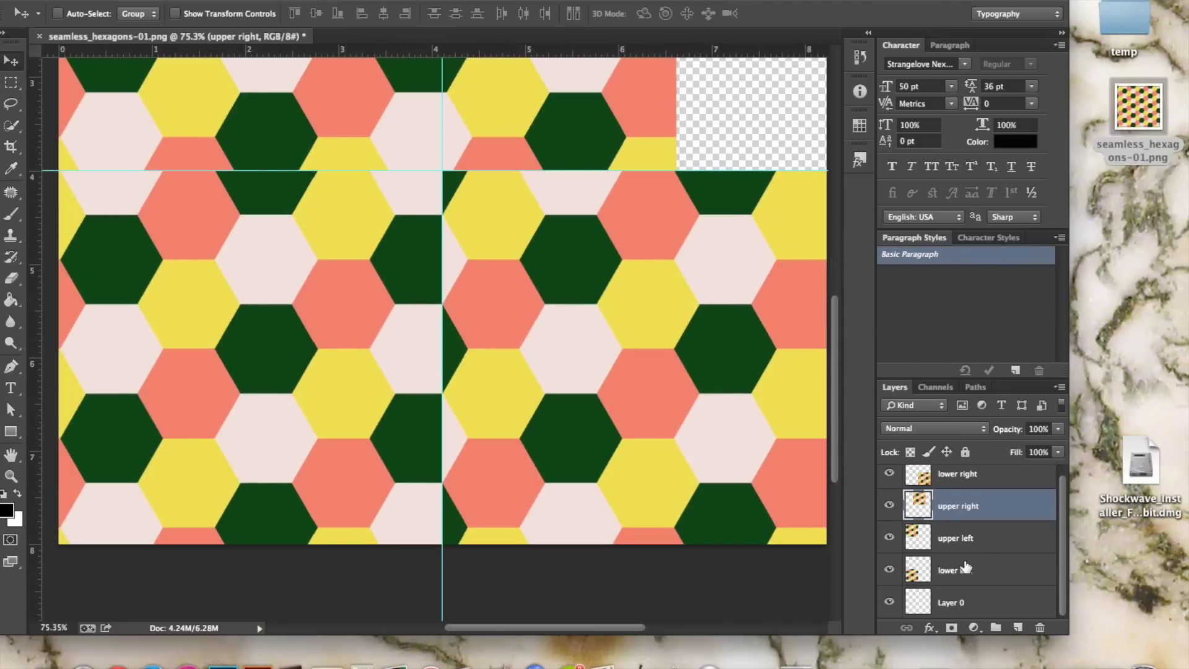
pyautogui.scroll(1, 966, 565)
pyautogui.click(957, 487)
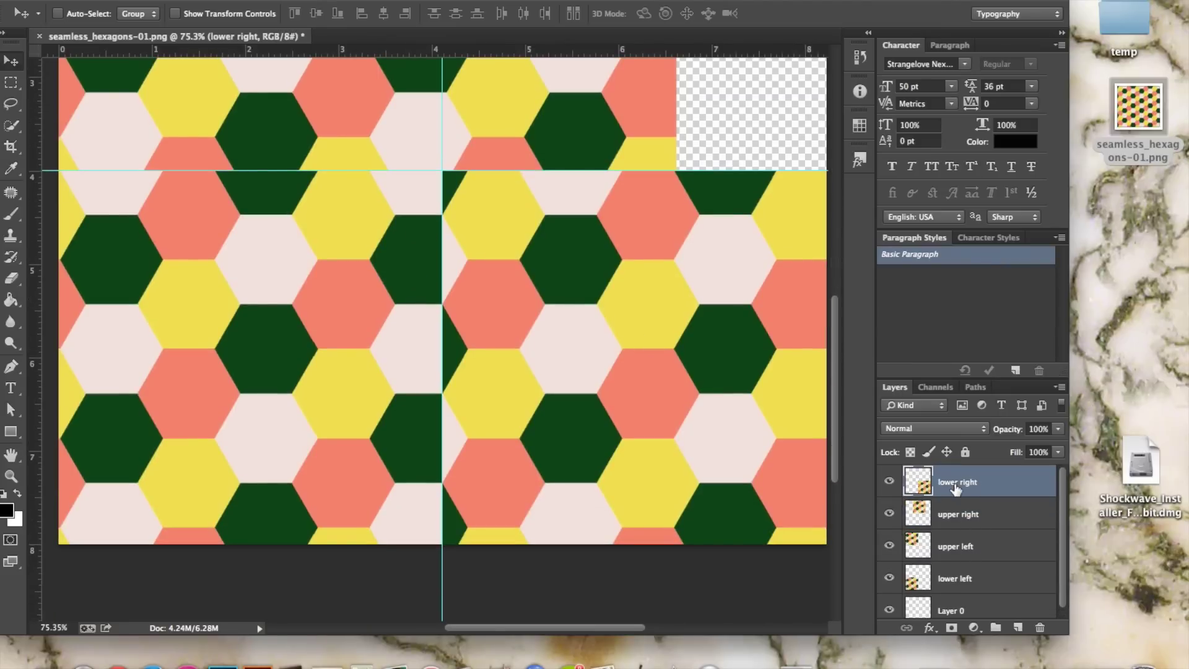
pyautogui.moveTo(652, 384); pyautogui.dragTo(503, 374)
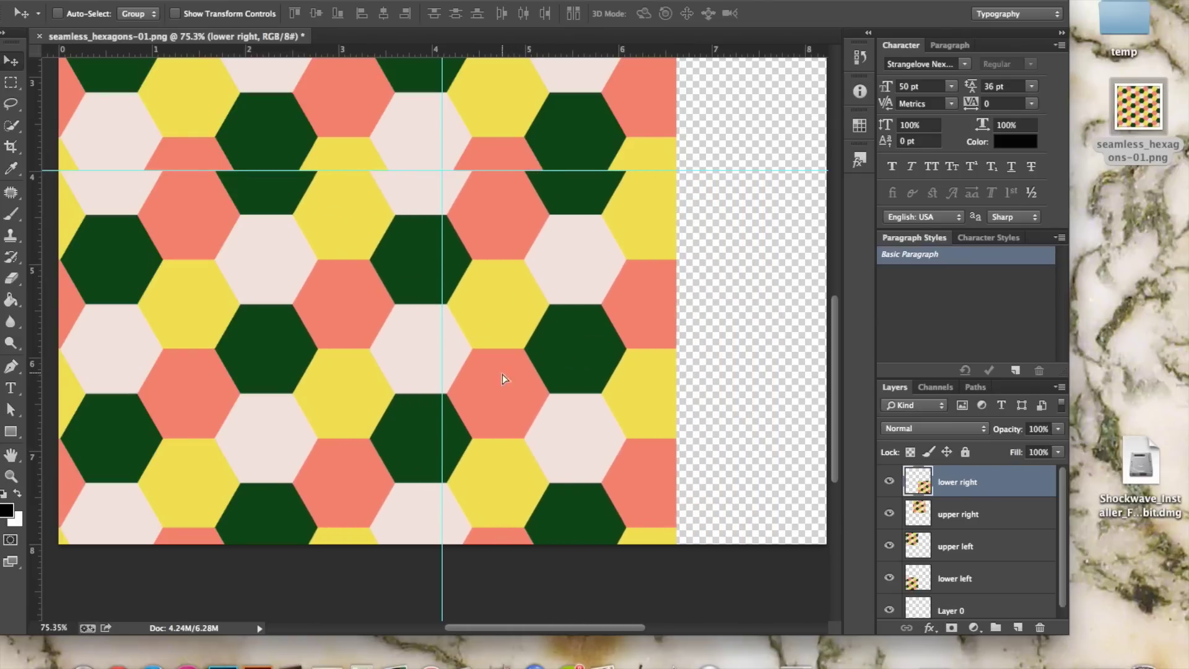
# Step: Add a horizontal guide marking the pattern's bottom edge at 7.633 in
pyautogui.keyDown('super'); pyautogui.click(464, 353); pyautogui.keyUp('super')
pyautogui.scroll(-4, 464, 353)
pyautogui.scroll(-1, 464, 350)
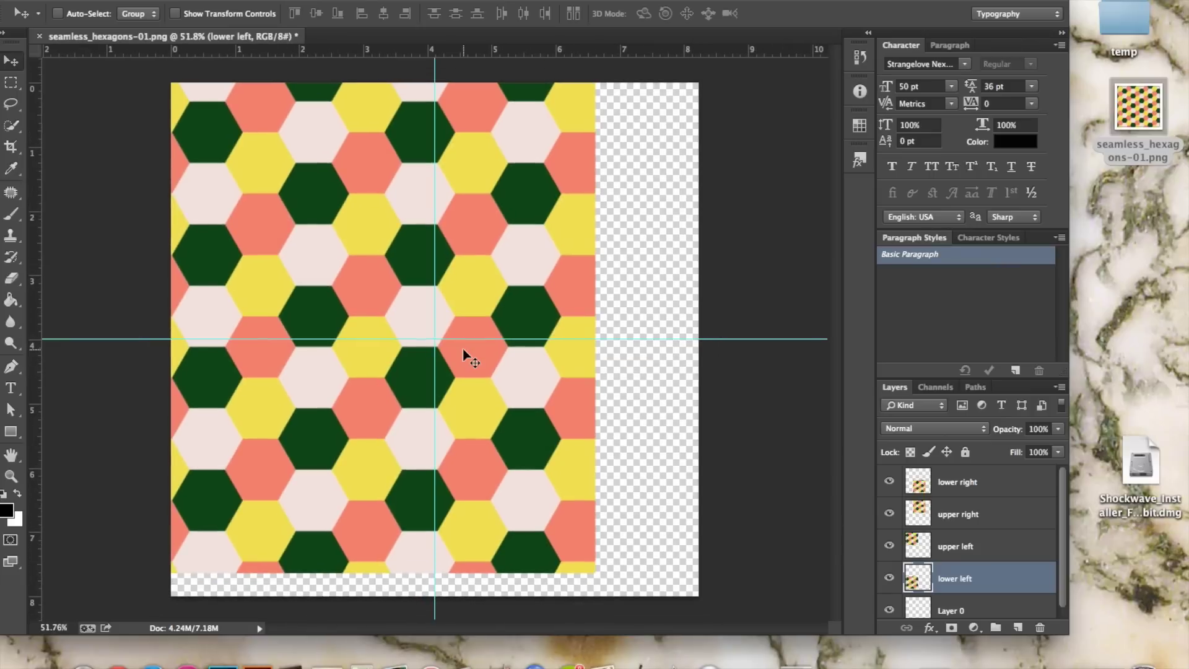
pyautogui.moveTo(93, 339); pyautogui.dragTo(86, 573)
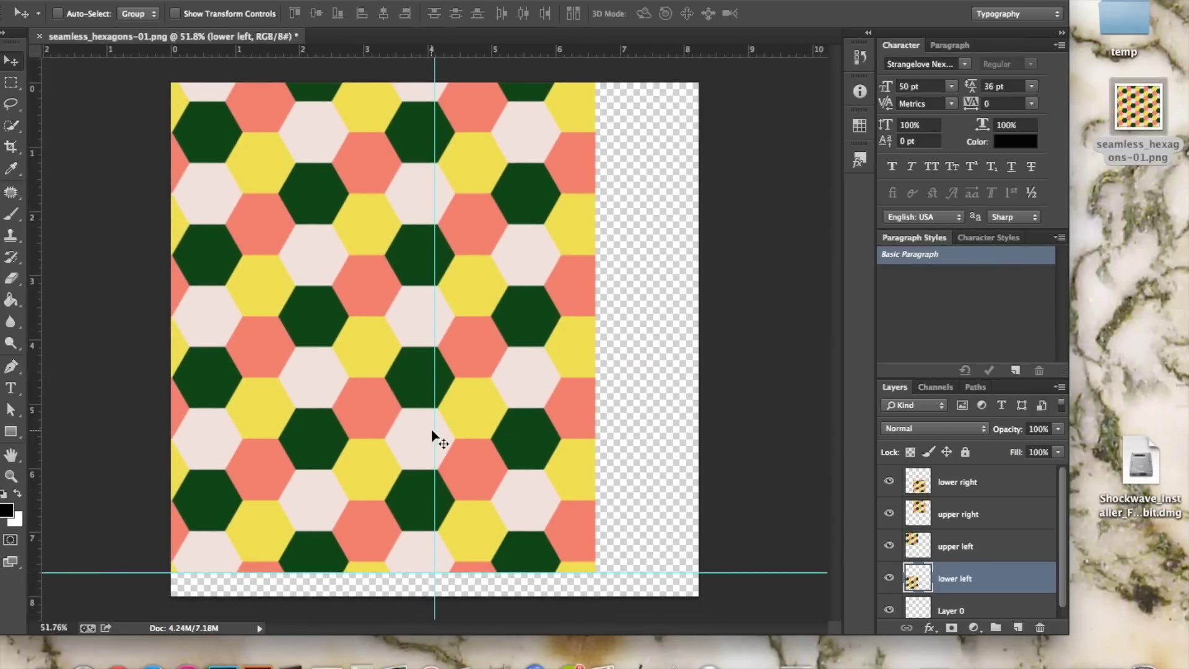
# Step: Add a right-edge guide at 6.615 in and crop the canvas to the right and bottom guides
pyautogui.moveTo(432, 432); pyautogui.dragTo(596, 427)
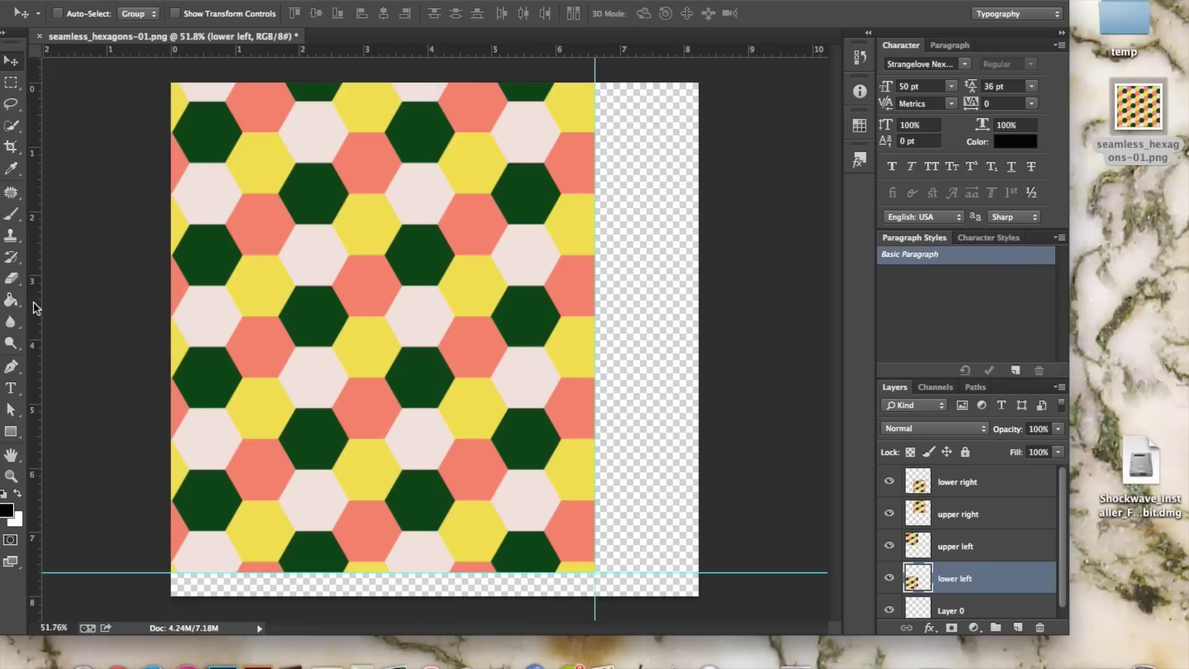
pyautogui.click(12, 148)
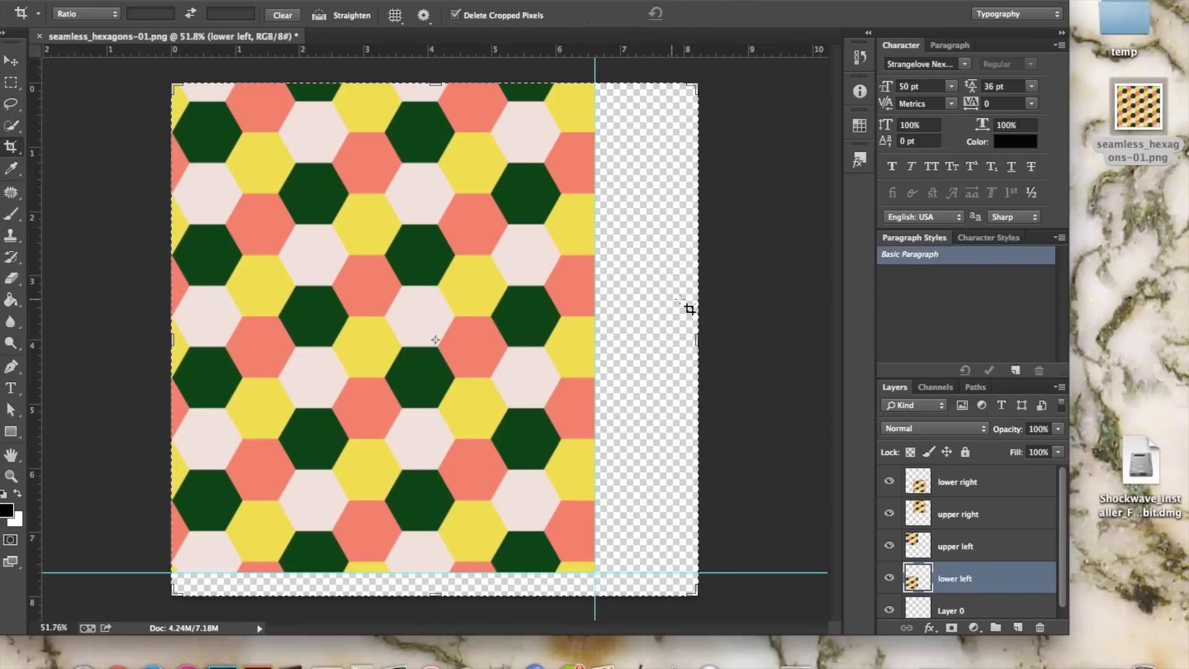
pyautogui.moveTo(698, 347); pyautogui.dragTo(644, 348)
pyautogui.moveTo(436, 586)
pyautogui.mouseDown()
pyautogui.moveTo(425, 576)
pyautogui.moveTo(435, 582)
pyautogui.mouseUp()
pyautogui.press('Return')
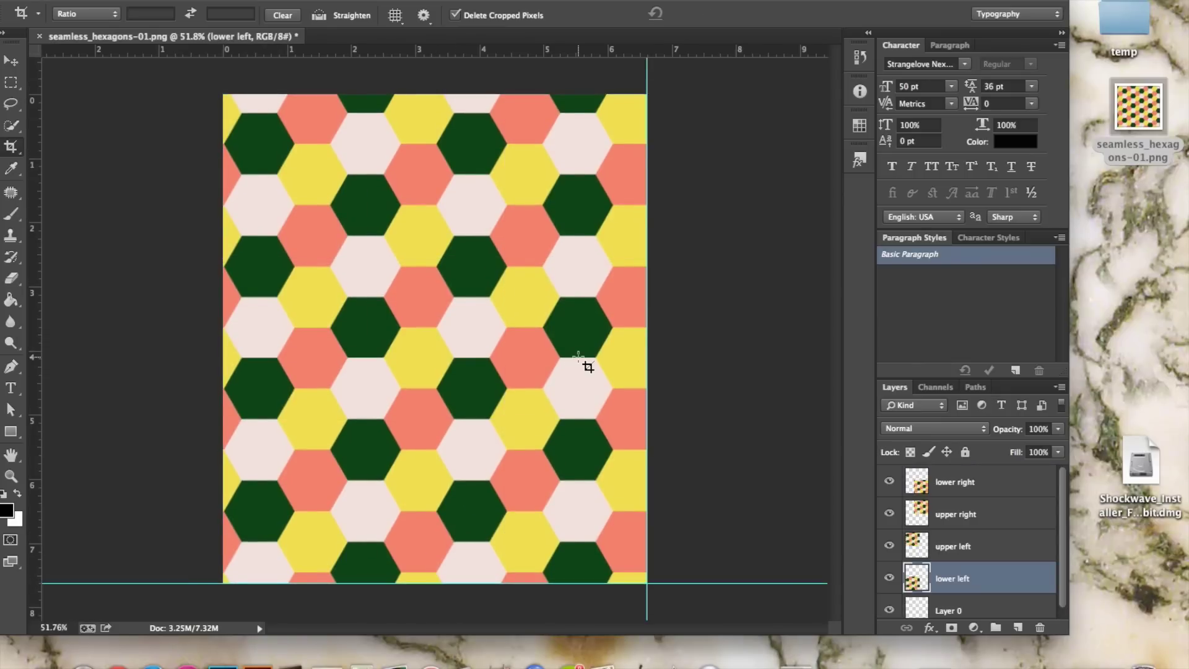
# Step: Save the image as seamless_hexagons_final in PNG format with default PNG options
pyautogui.click(133, 2)
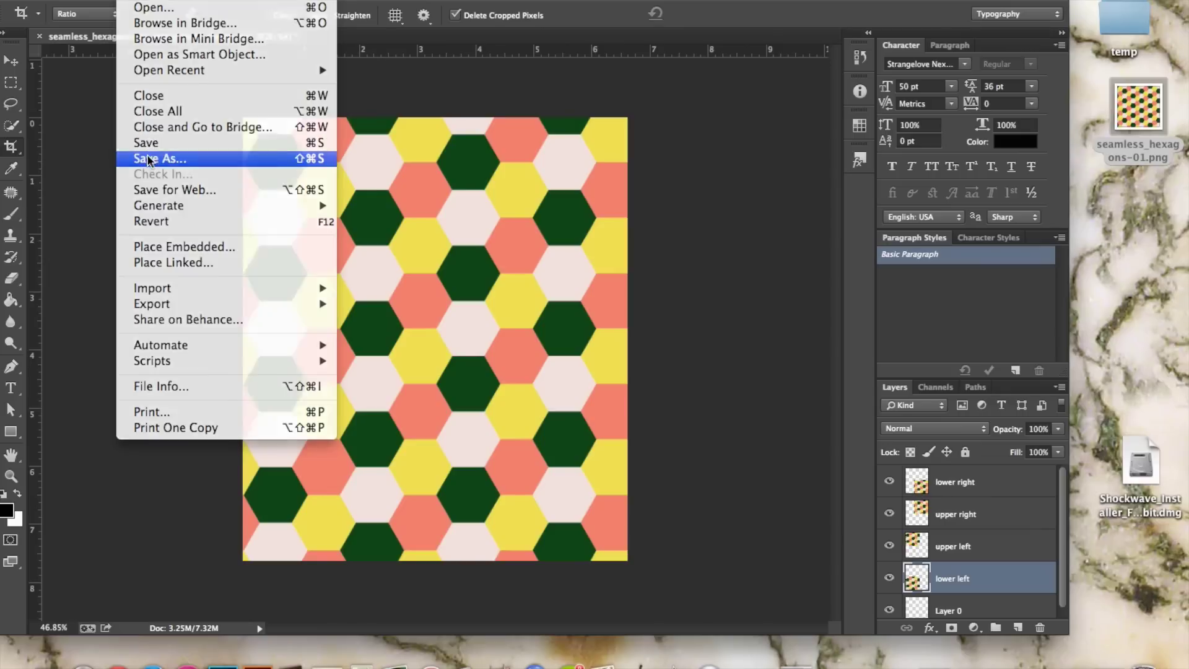
pyautogui.click(149, 160)
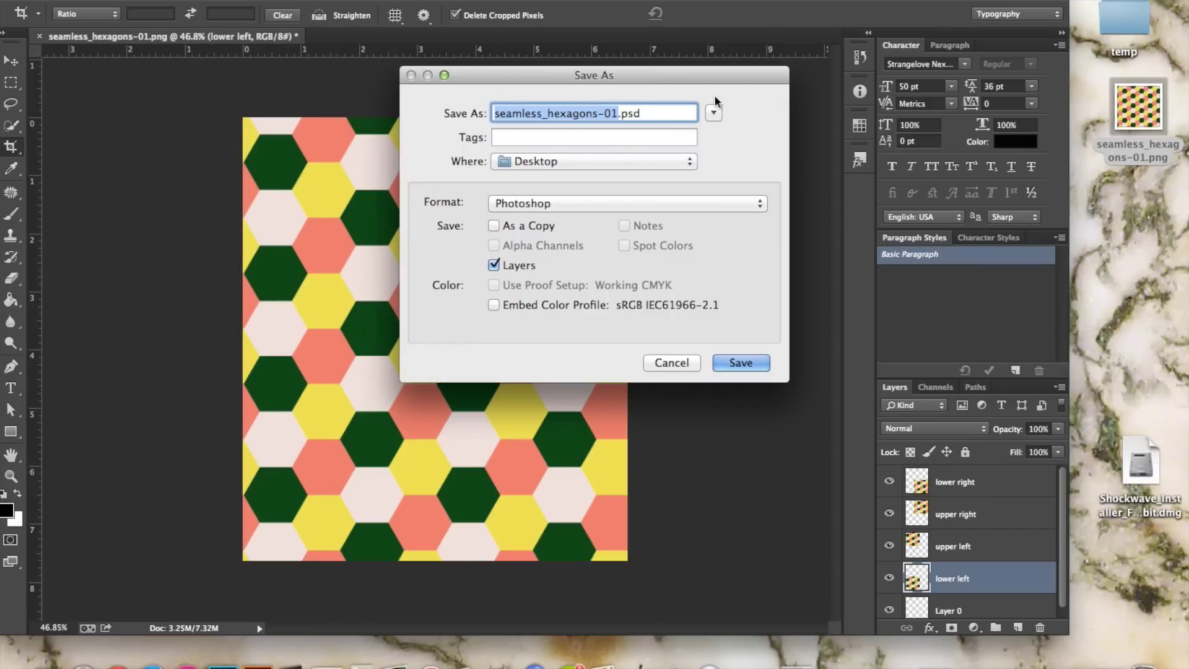
pyautogui.press('Right')
pyautogui.press('BackSpace')
pyautogui.press('BackSpace')
pyautogui.press('BackSpace')
pyautogui.write('_final')
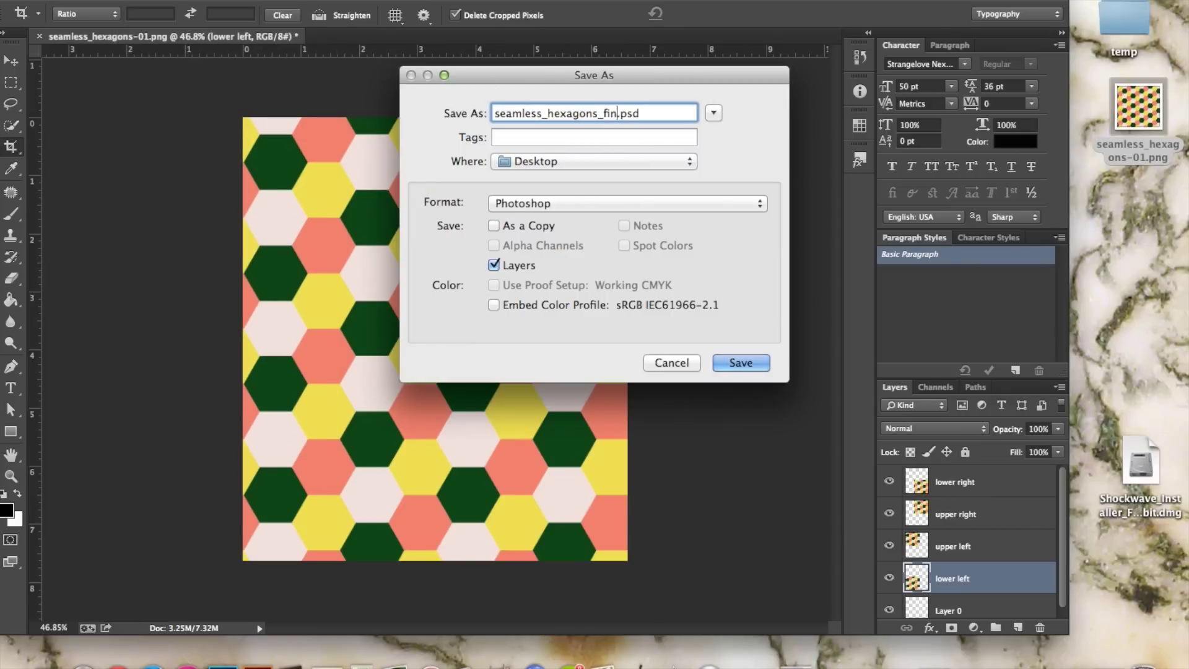
pyautogui.click(581, 208)
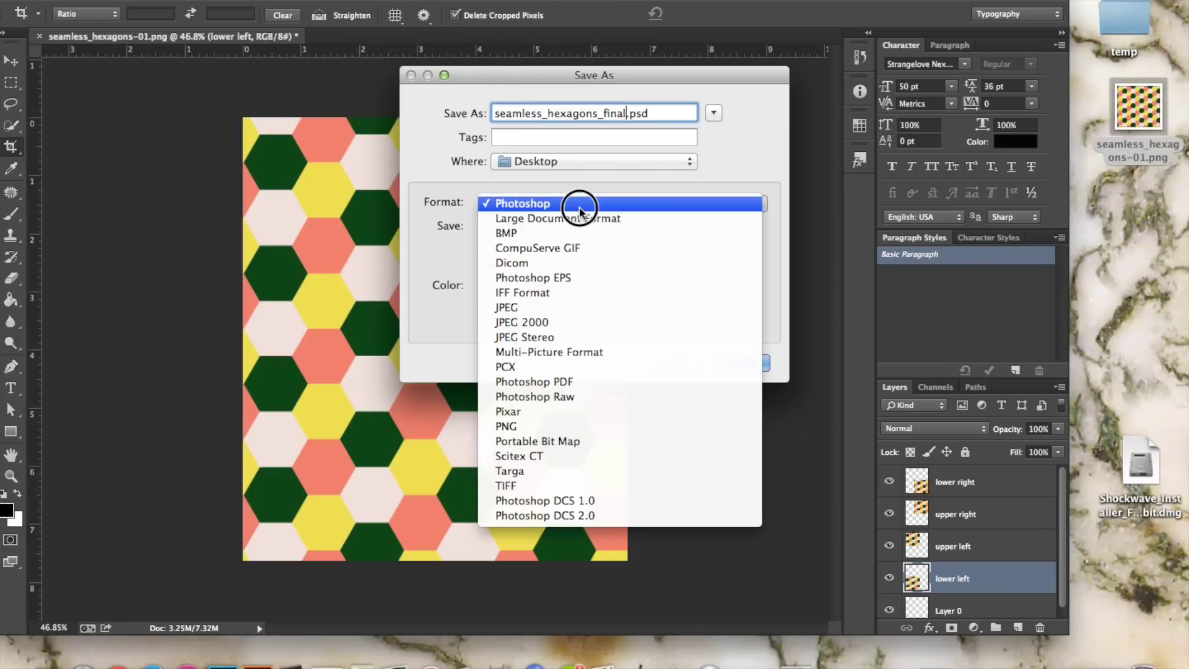
pyautogui.click(512, 427)
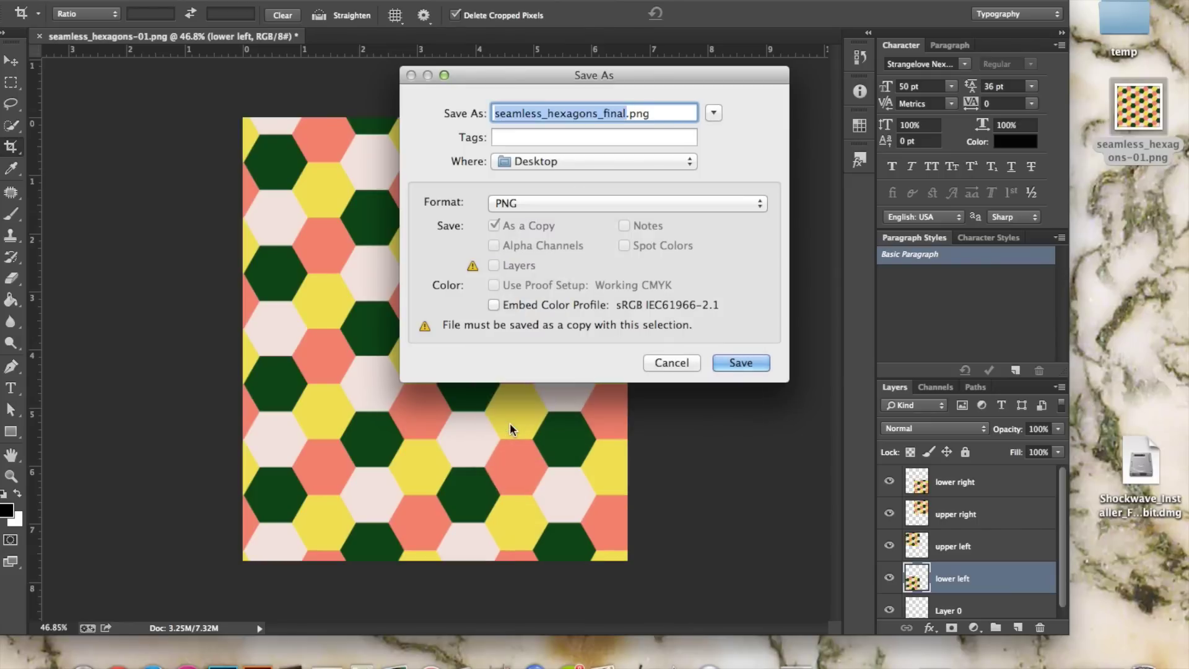
pyautogui.click(760, 361)
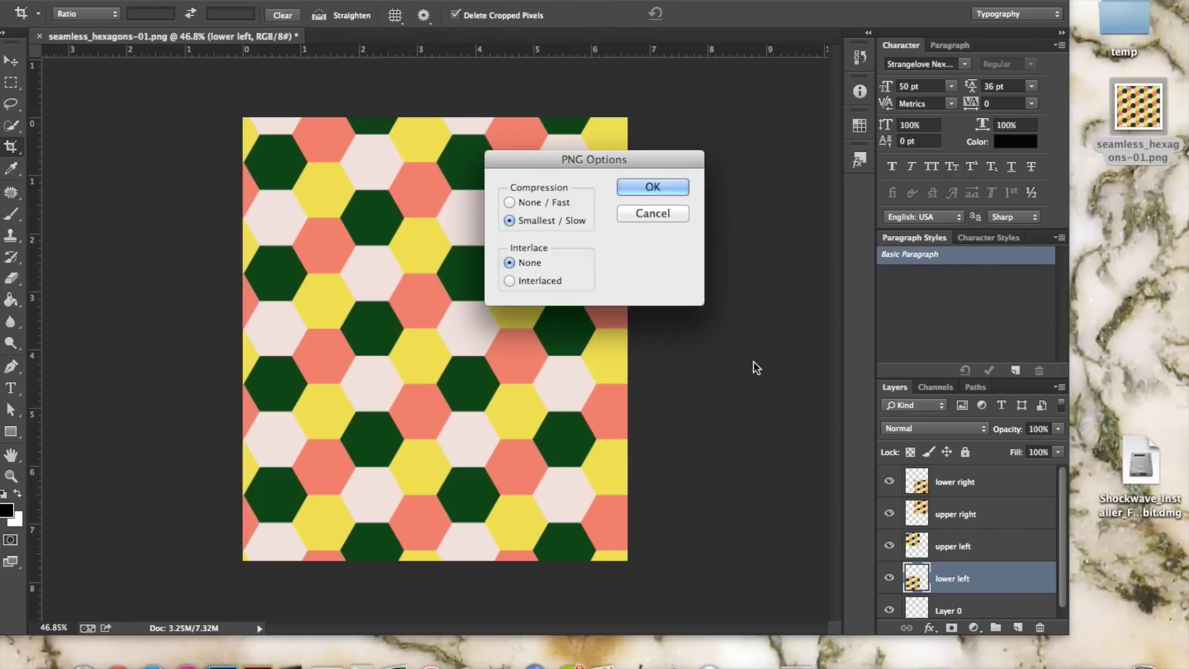
pyautogui.click(659, 187)
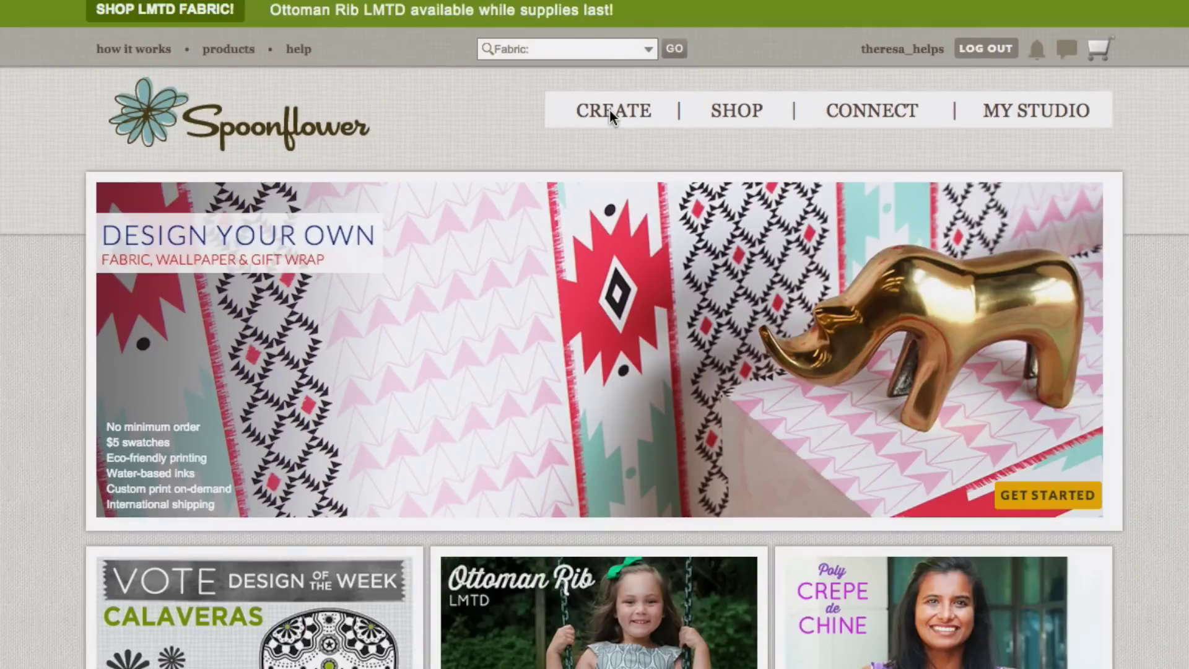
# Step: Upload seamless_hexagons_final.png as a custom fabric design, confirming ownership of its rights
pyautogui.click(611, 113)
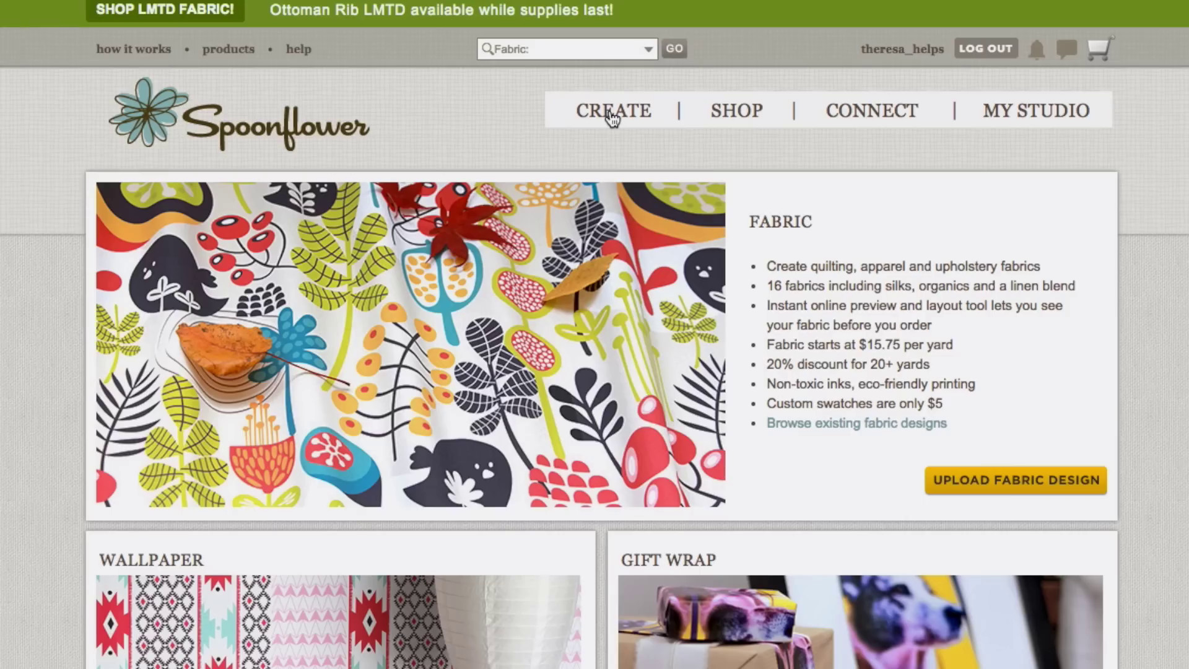
pyautogui.moveTo(610, 124)
pyautogui.click(612, 138)
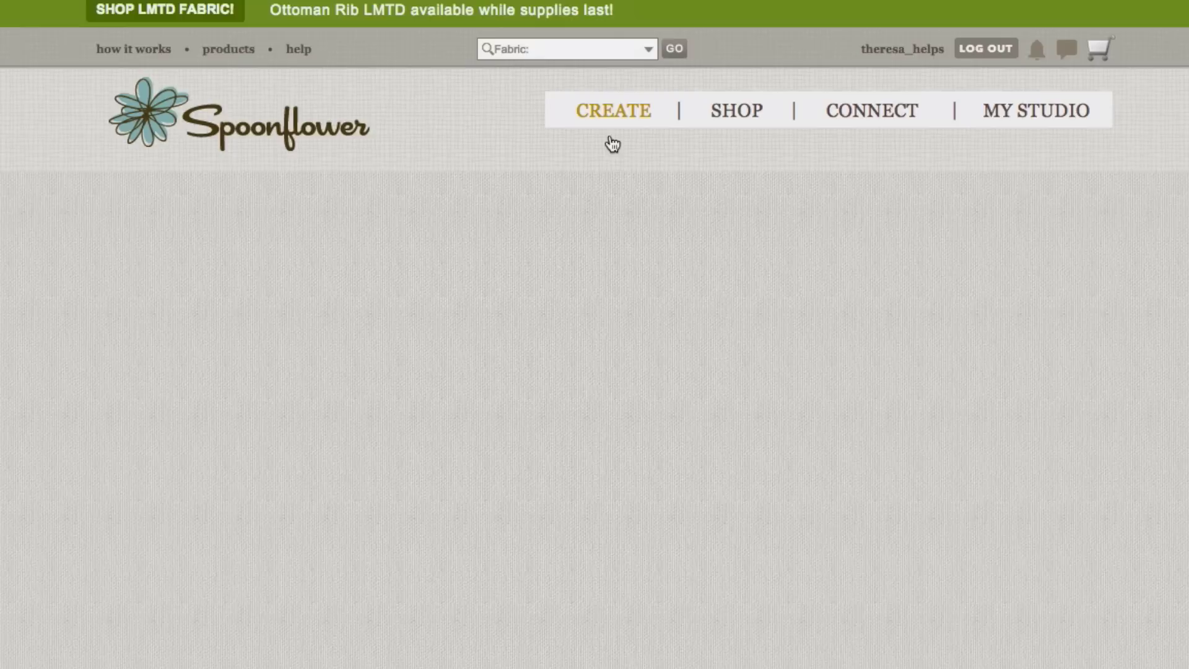
pyautogui.click(646, 331)
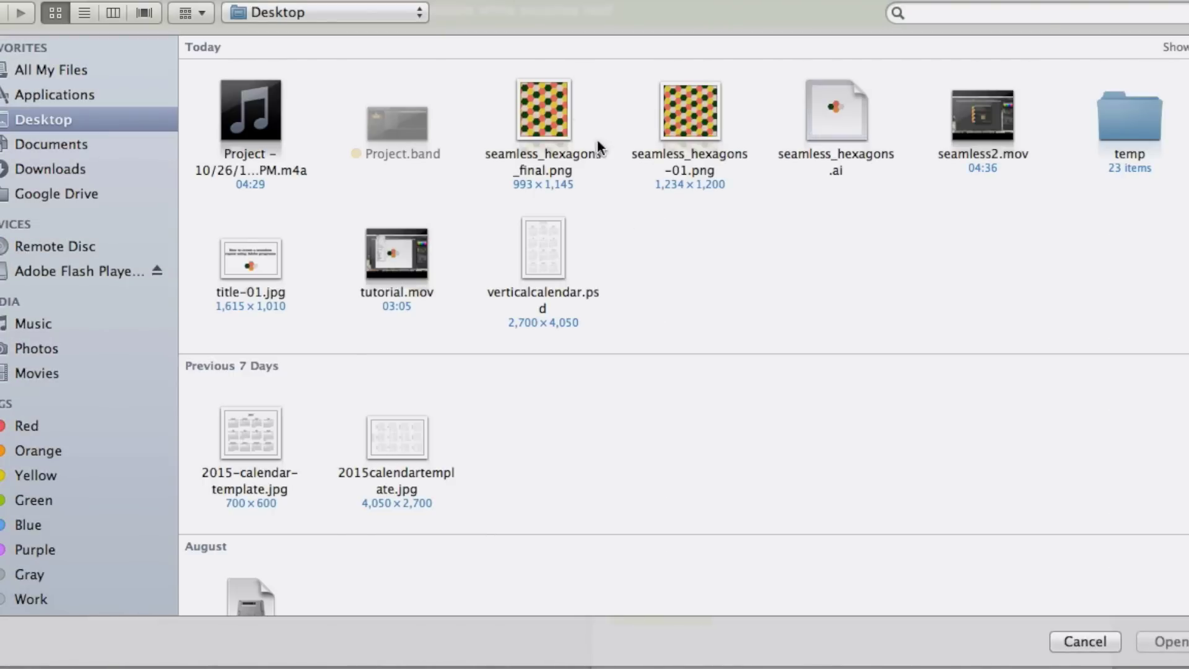
pyautogui.click(598, 148)
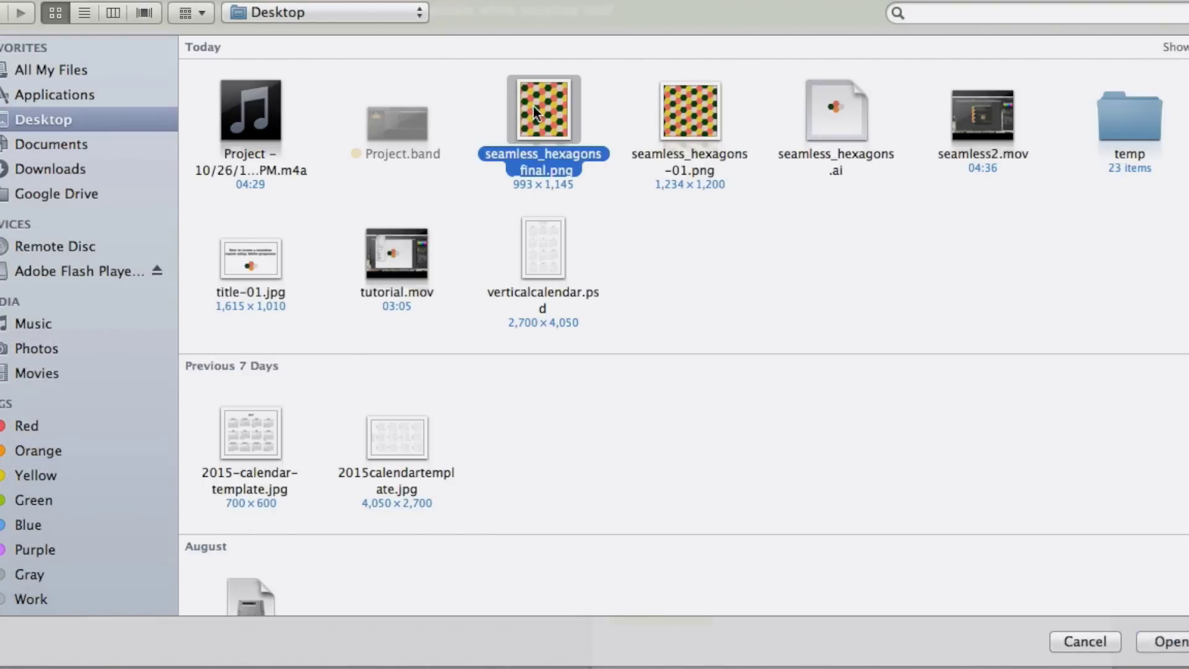
pyautogui.click(1170, 641)
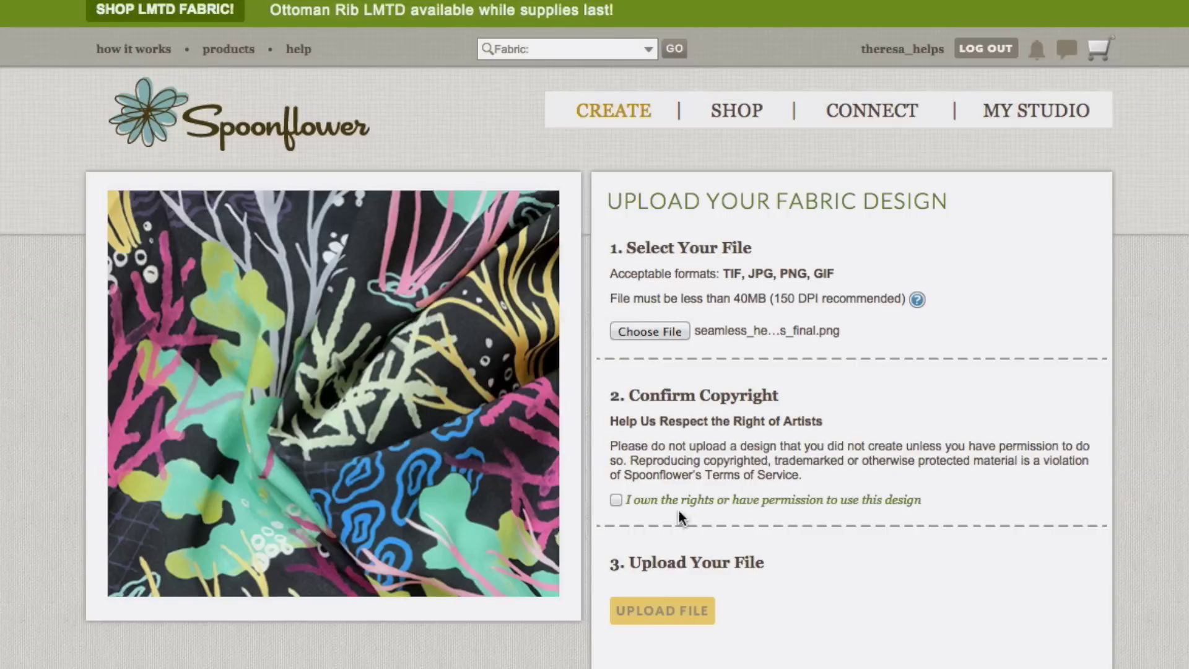
pyautogui.click(616, 500)
pyautogui.click(637, 610)
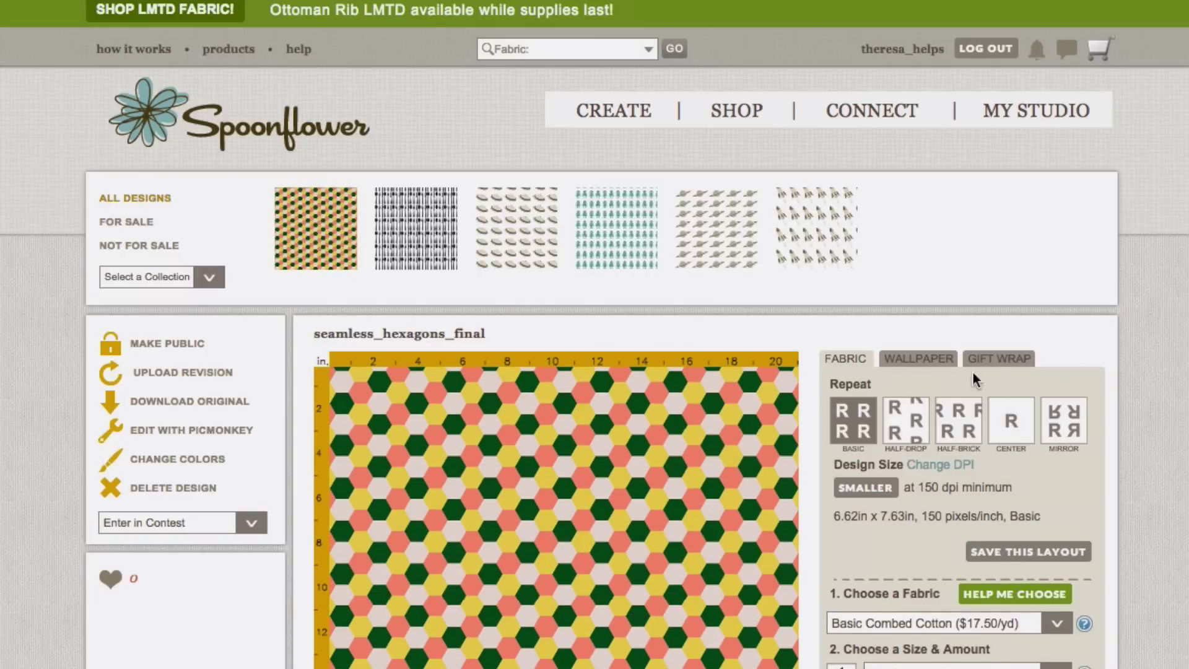
# Step: Choose one Test Swatch (8" x 8") as the fabric size and amount
pyautogui.scroll(-5, 1007, 386)
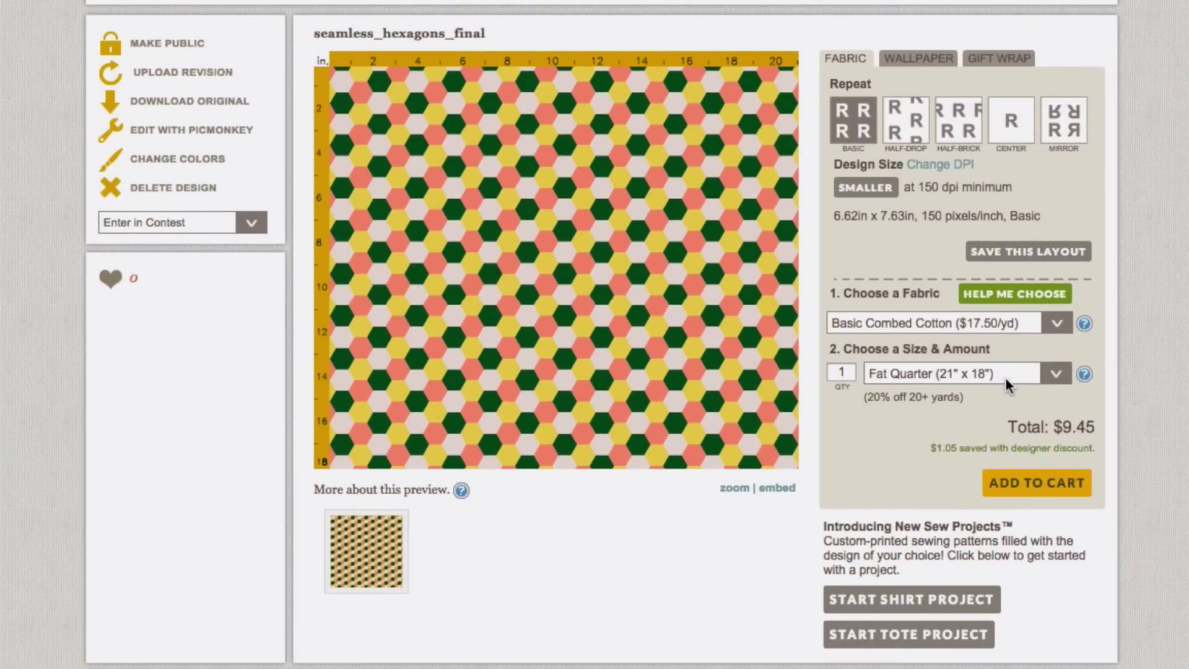
pyautogui.click(1054, 374)
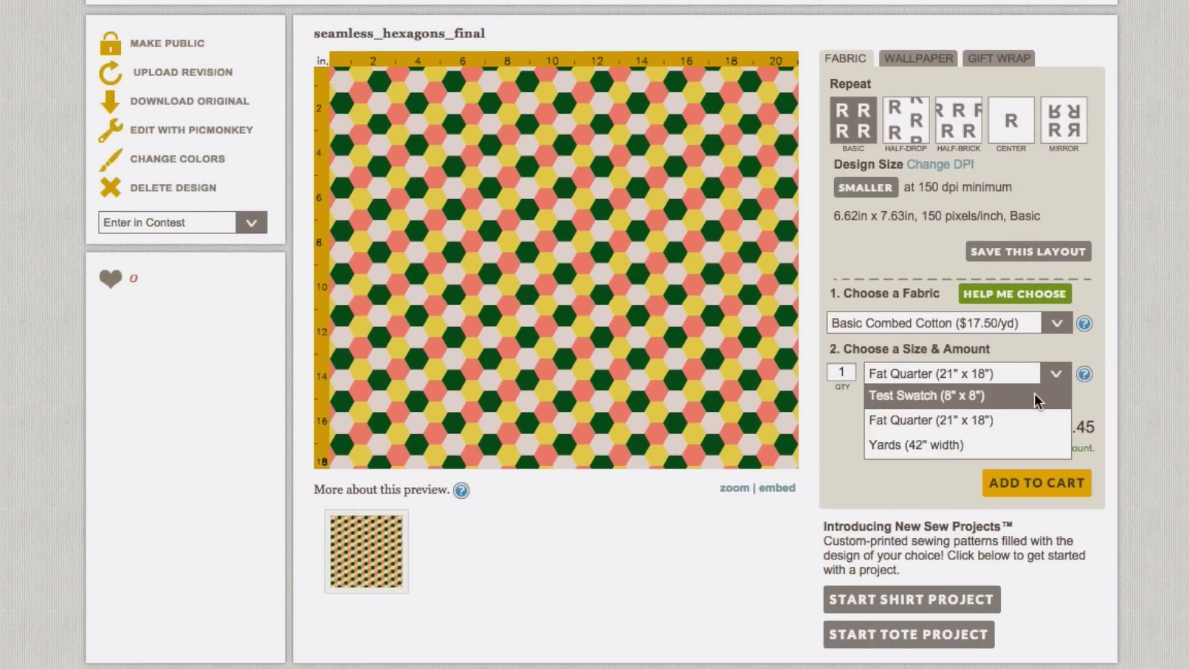
pyautogui.click(1035, 392)
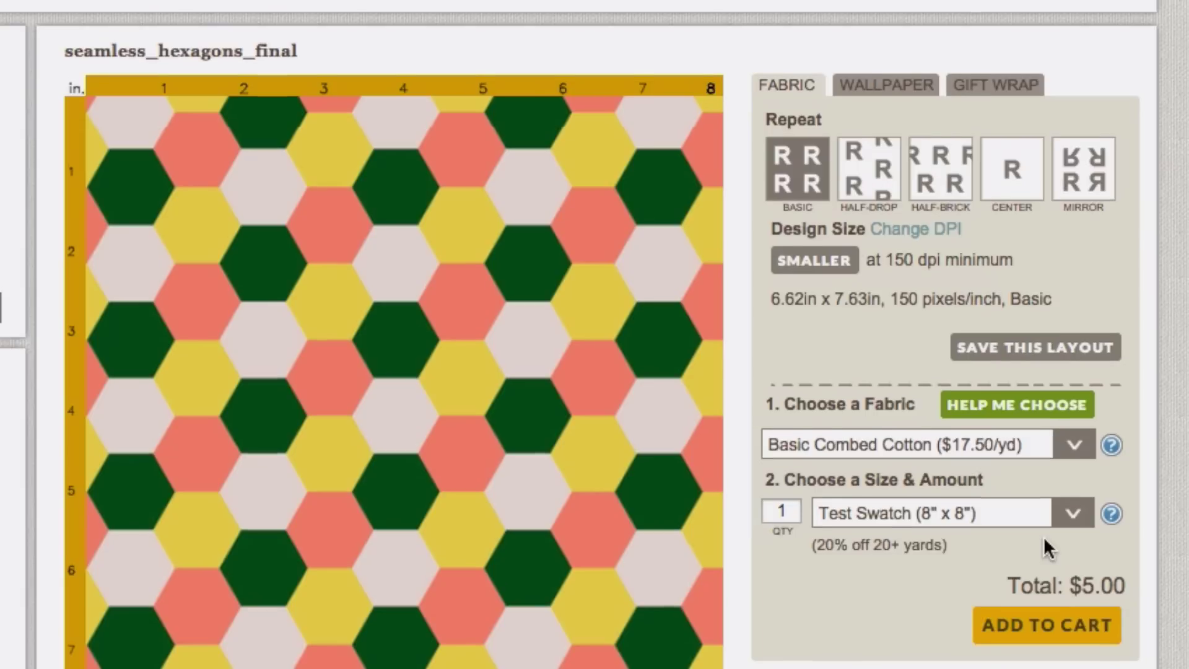
pyautogui.scroll(3, 1034, 393)
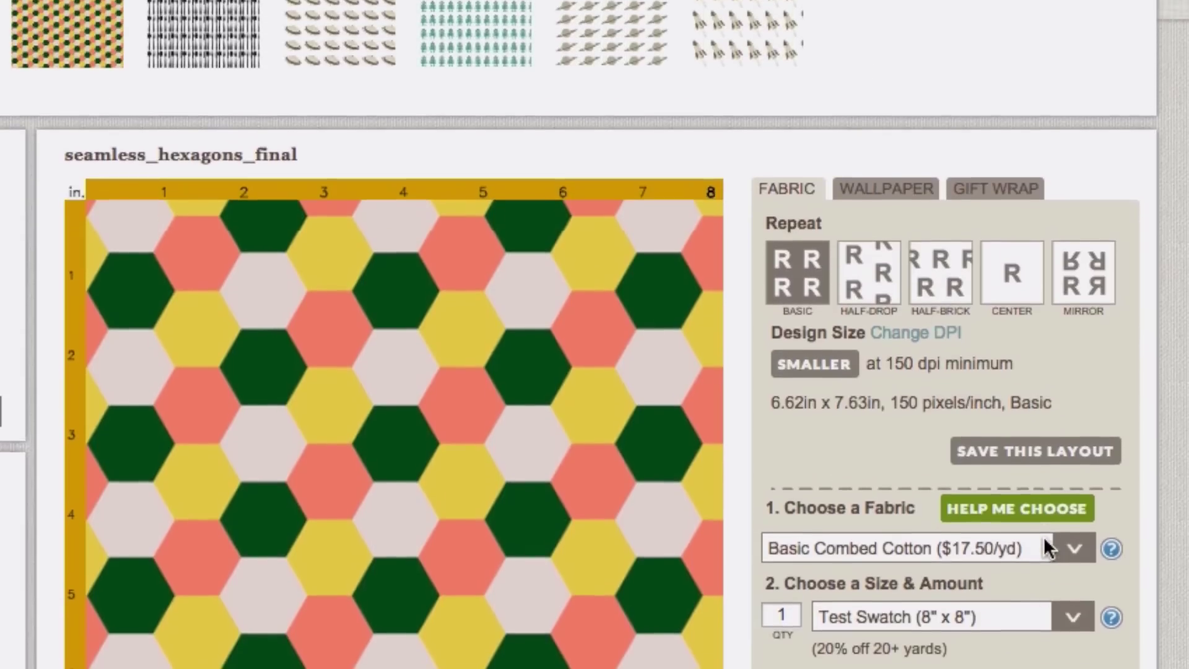